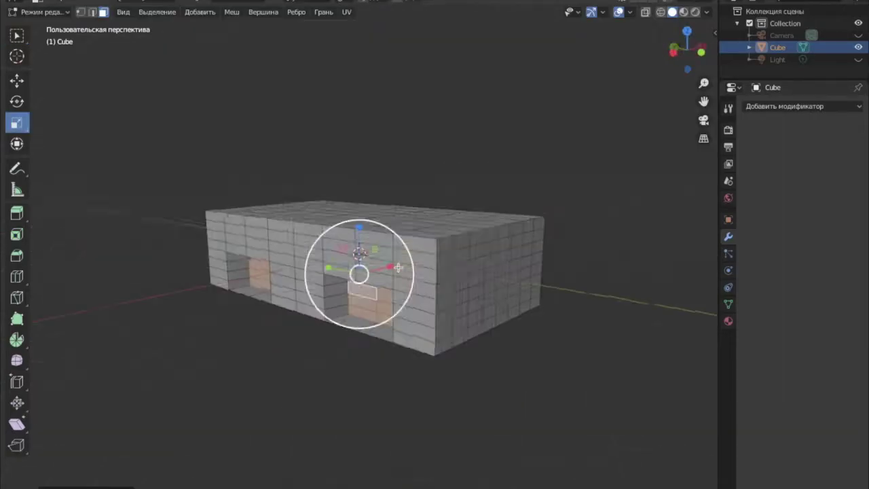
- Orbit beneath the body and back upright to check the cut wheel arches
mouse_move(257, 392)
middle_down()
mouse_move(465, 410)
mouse_move(478, 242)
middle_up()
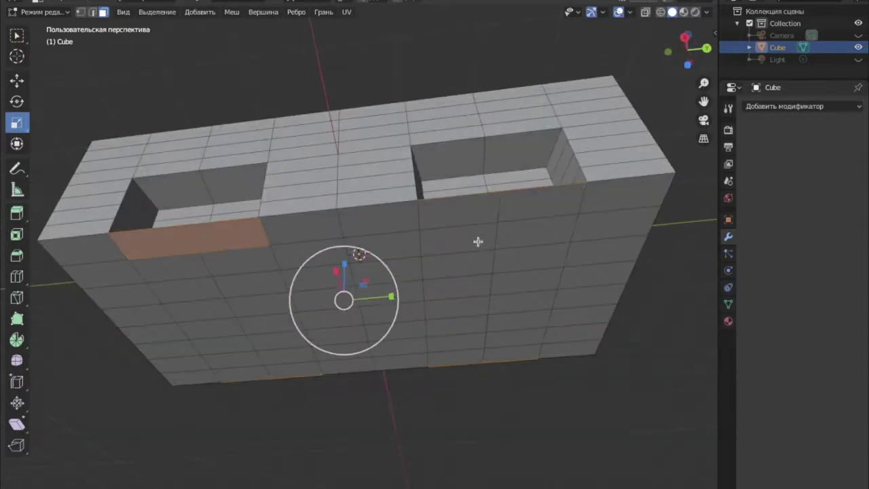
mouse_move(277, 377)
middle_down()
mouse_move(326, 310)
mouse_move(255, 259)
middle_up()
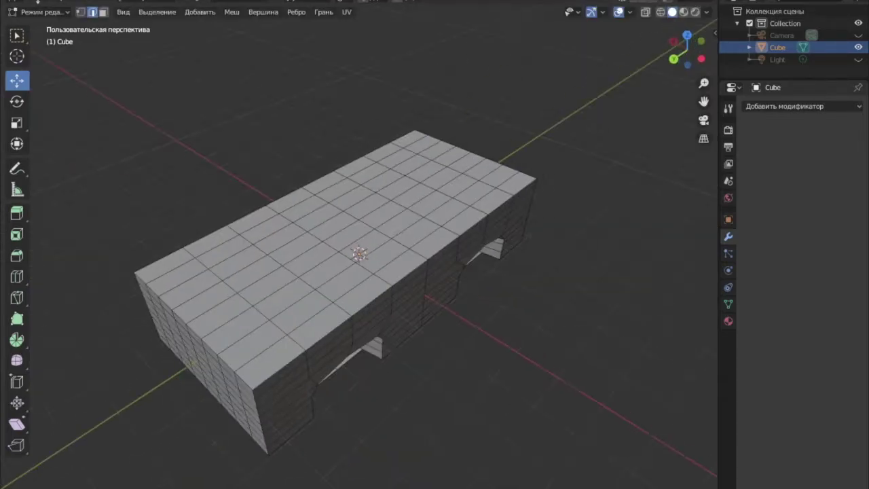
- Save the model, then select the body's front end face in face mode and scale it
click(78, 66)
mouse_move(471, 343)
middle_down()
mouse_move(460, 370)
mouse_move(473, 334)
mouse_move(401, 258)
mouse_move(215, 215)
middle_up()
key(w)
click(392, 203)
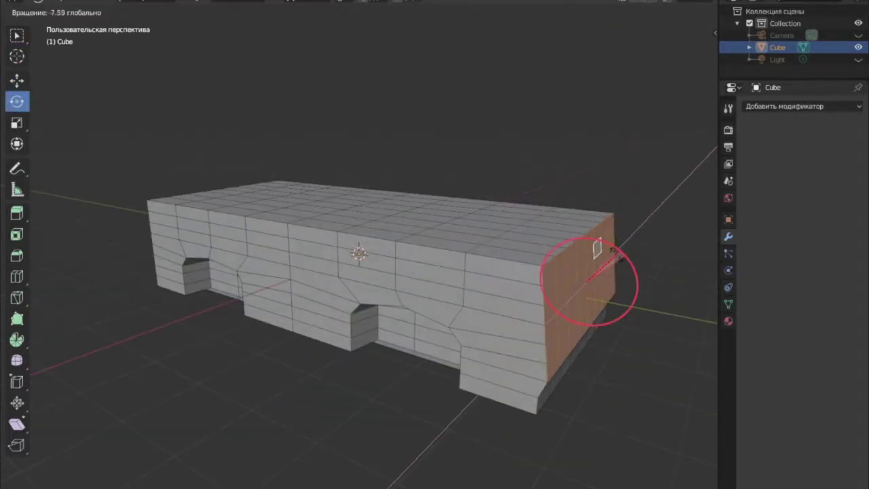
key(shift+space)
key(s)
mouse_move(533, 276)
middle_down()
mouse_move(139, 205)
mouse_move(593, 421)
mouse_move(318, 299)
mouse_move(444, 303)
middle_up()
- Tilt and shift the front end face to slope the hood
key(shift+space)
key(r)
drag(563, 242, 607, 216)
key(shift+space)
key(g)
mouse_move(2, 105)
middle_down()
mouse_move(563, 340)
mouse_move(413, 210)
middle_up()
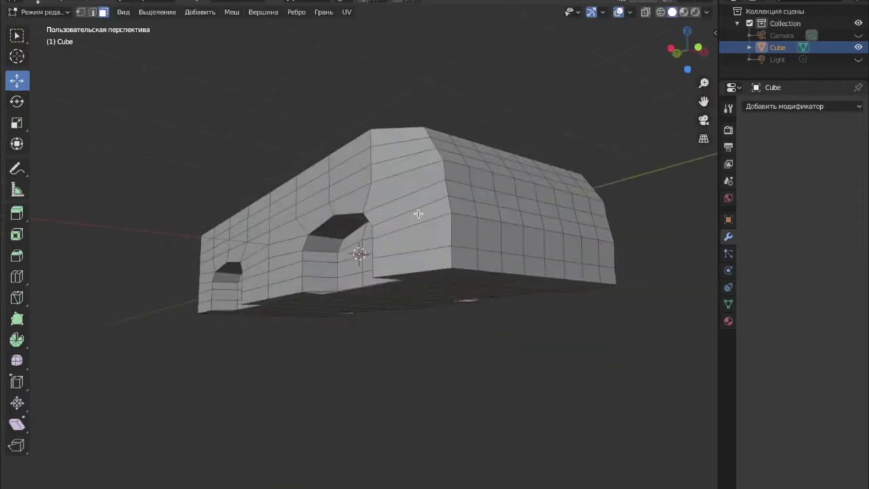
drag(413, 210, 370, 305)
middle_drag(508, 302, 611, 261)
- Inset a band of front faces and push it outward into a bumper ledge
key(shift+space)
key(i)
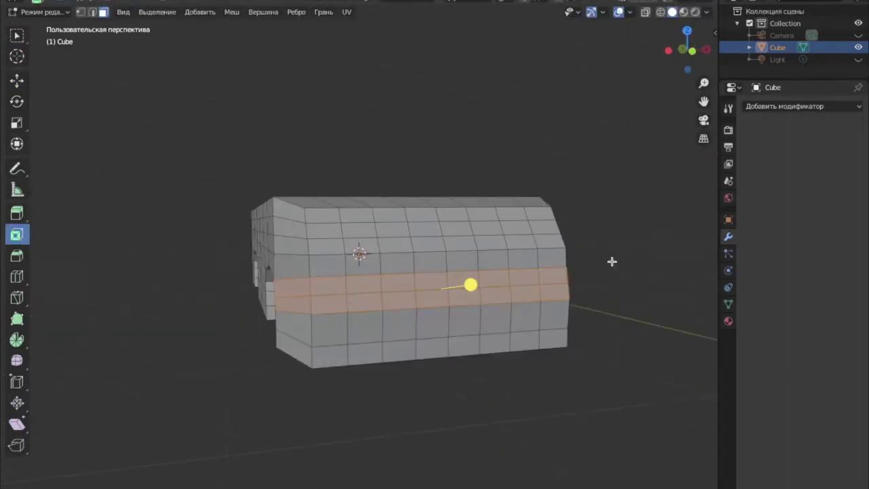
click(20, 125)
middle_drag(524, 295, 226, 318)
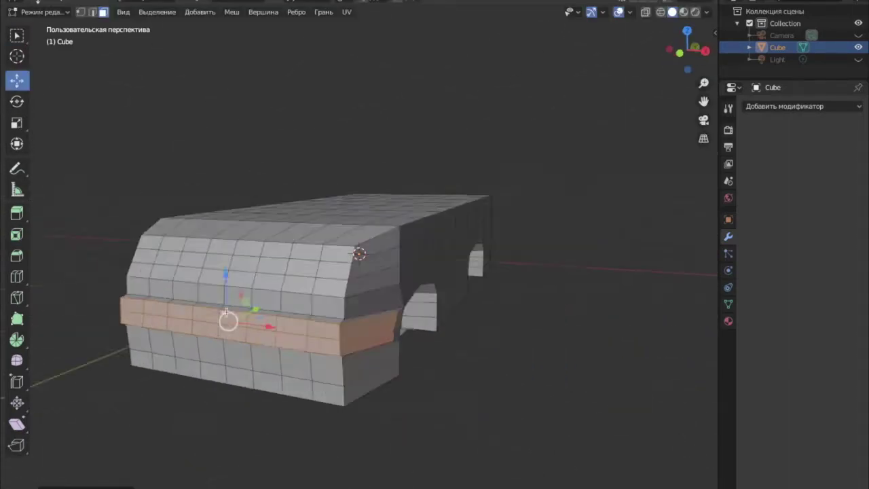
drag(226, 318, 359, 340)
mouse_move(359, 340)
middle_down()
mouse_move(447, 442)
mouse_move(356, 319)
middle_up()
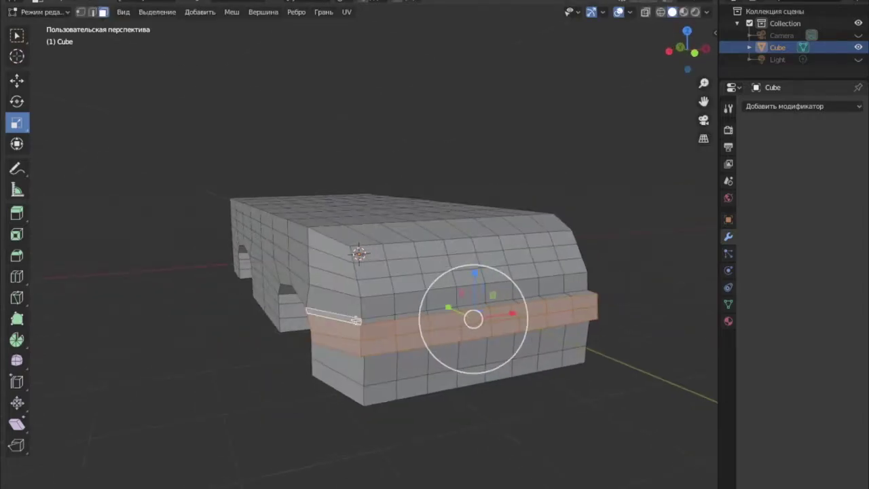
mouse_move(471, 300)
middle_down()
mouse_move(459, 468)
mouse_move(320, 436)
mouse_move(324, 160)
middle_up()
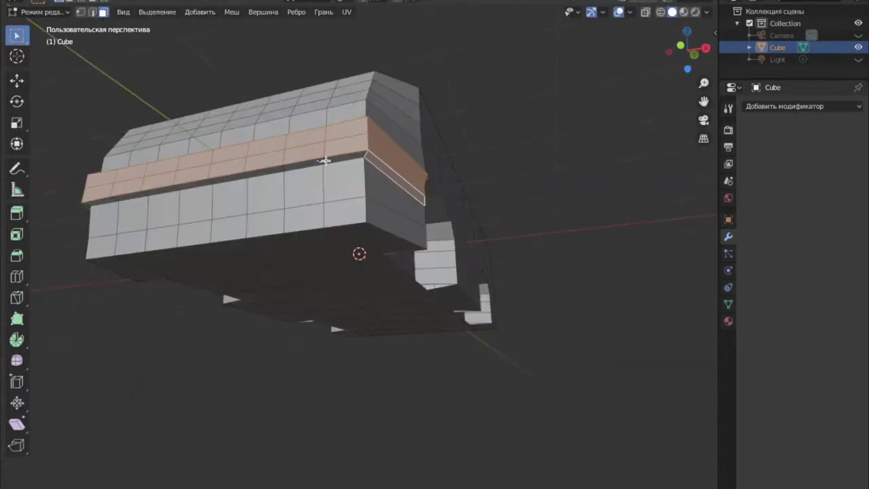
middle_drag(109, 200, 285, 224)
- Resize, move and rotate the selected faces to refine the tapered front
click(17, 122)
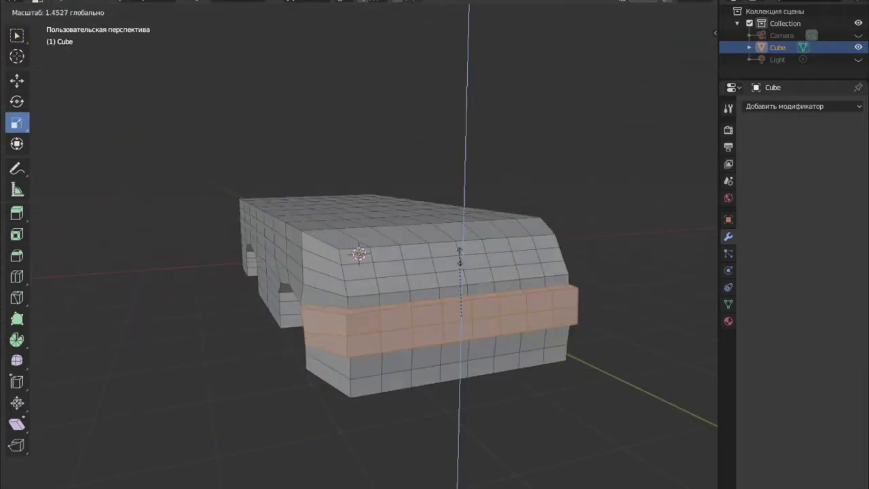
drag(611, 252, 615, 249)
mouse_move(614, 250)
middle_down()
mouse_move(528, 306)
mouse_move(429, 227)
middle_up()
mouse_move(671, 266)
middle_down()
mouse_move(105, 334)
mouse_move(40, 204)
middle_up()
click(17, 122)
mouse_move(245, 285)
middle_down()
mouse_move(488, 306)
mouse_move(518, 232)
mouse_move(285, 285)
middle_up()
key(shift+space)
key(g)
mouse_move(528, 260)
middle_down()
mouse_move(631, 317)
mouse_move(630, 340)
mouse_move(321, 301)
mouse_move(177, 306)
mouse_move(649, 355)
middle_up()
key(shift+space)
key(r)
mouse_move(564, 348)
middle_down()
mouse_move(390, 283)
mouse_move(394, 368)
mouse_move(203, 380)
middle_up()
- Scale the end vertices, then box-select the top faces for the hood panel
key(1)
key(shift+space)
key(s)
mouse_move(2, 119)
middle_down()
mouse_move(382, 285)
mouse_move(566, 387)
mouse_move(438, 299)
mouse_move(443, 321)
mouse_move(314, 215)
mouse_move(263, 279)
middle_up()
drag(279, 285, 427, 378)
mouse_move(427, 379)
middle_down()
mouse_move(287, 248)
mouse_move(265, 358)
mouse_move(378, 306)
middle_up()
key(3)
drag(282, 338, 398, 409)
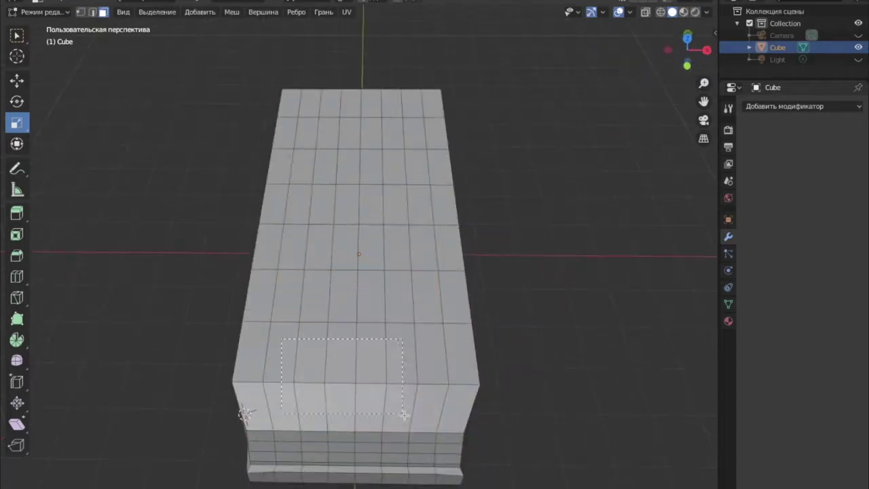
- Extrude the selected hood faces upward into a raised panel and scale it
key(shift+space)
key(e)
mouse_move(398, 410)
middle_down()
mouse_move(438, 209)
mouse_move(549, 174)
middle_up()
click(440, 203)
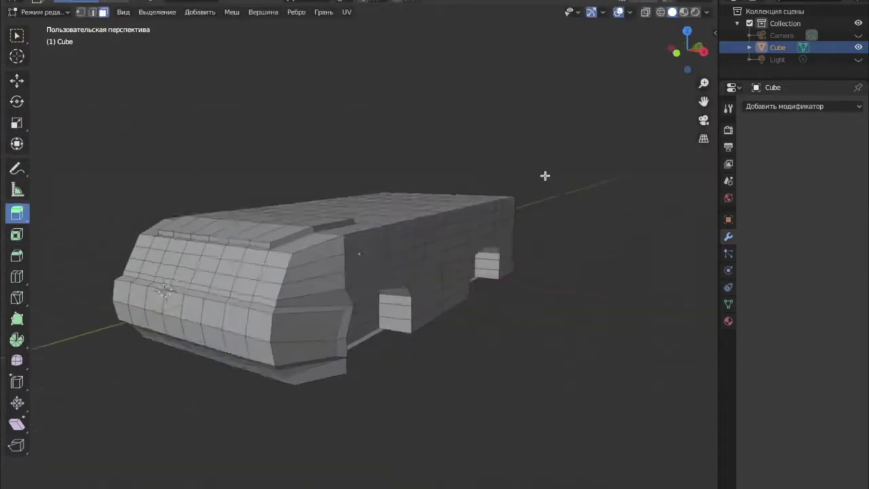
middle_drag(294, 257, 310, 310)
key(shift+space)
key(s)
mouse_move(410, 239)
middle_down()
mouse_move(537, 411)
mouse_move(314, 292)
mouse_move(237, 289)
mouse_move(341, 299)
middle_up()
click(220, 287)
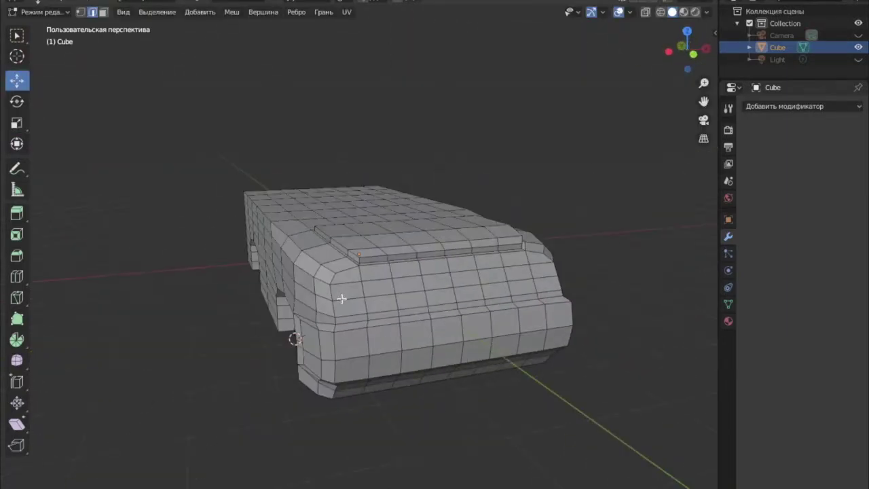
- Select a band of front faces and inset them into recessed headlight panels
key(3)
middle_drag(127, 19, 396, 290)
drag(338, 311, 452, 344)
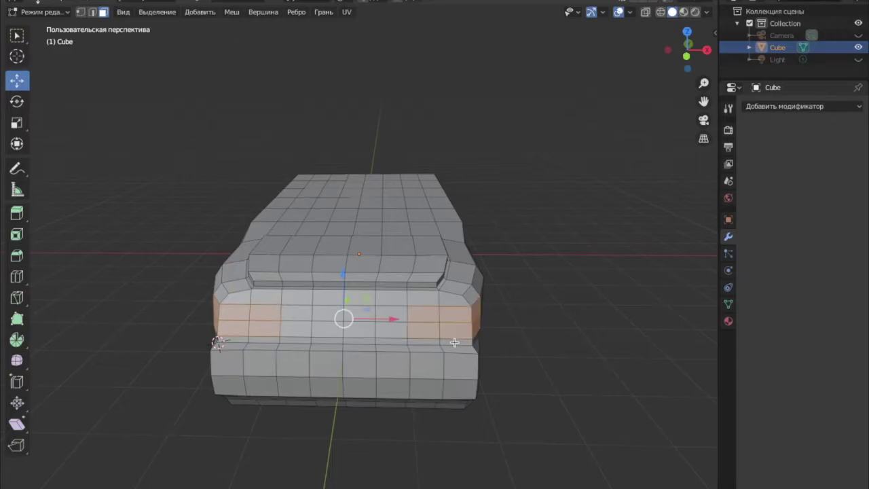
middle_drag(452, 344, 444, 341)
key(shift+space)
key(s)
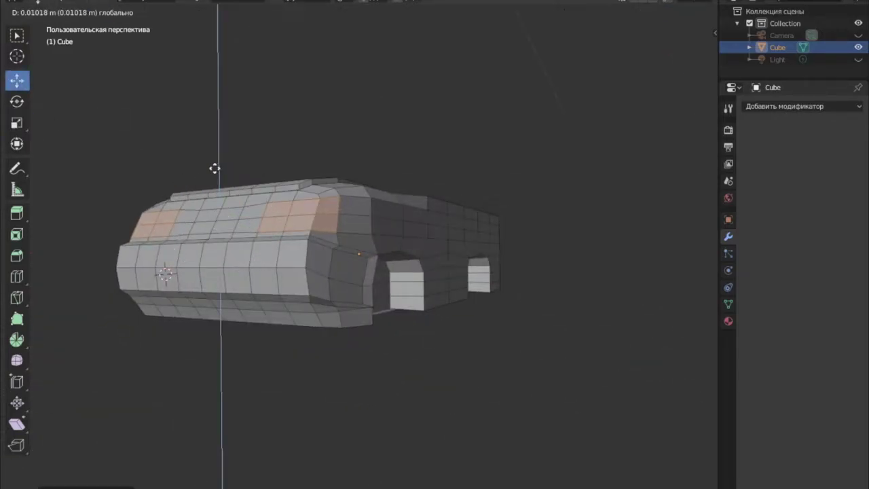
middle_drag(213, 169, 31, 233)
click(17, 234)
click(484, 291)
mouse_move(483, 291)
middle_down()
mouse_move(512, 428)
mouse_move(431, 232)
middle_up()
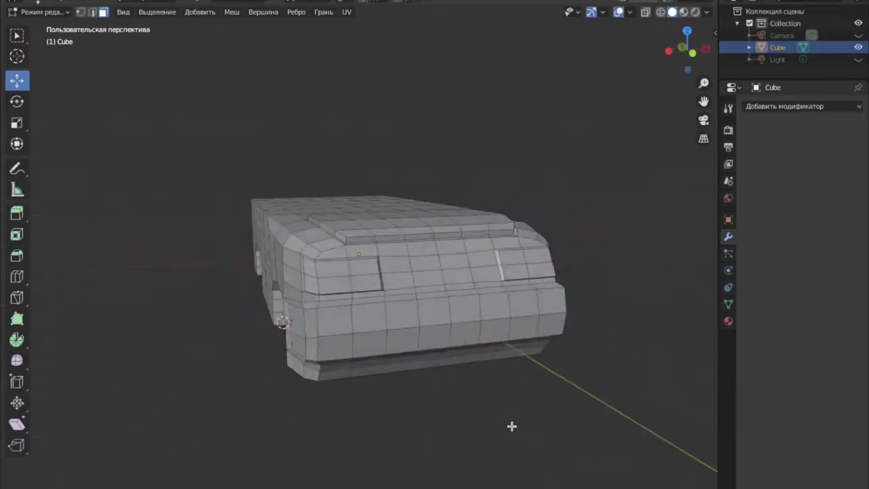
mouse_move(431, 232)
middle_down()
mouse_move(421, 217)
mouse_move(427, 199)
mouse_move(19, 148)
middle_up()
key(e)
right_click(430, 194)
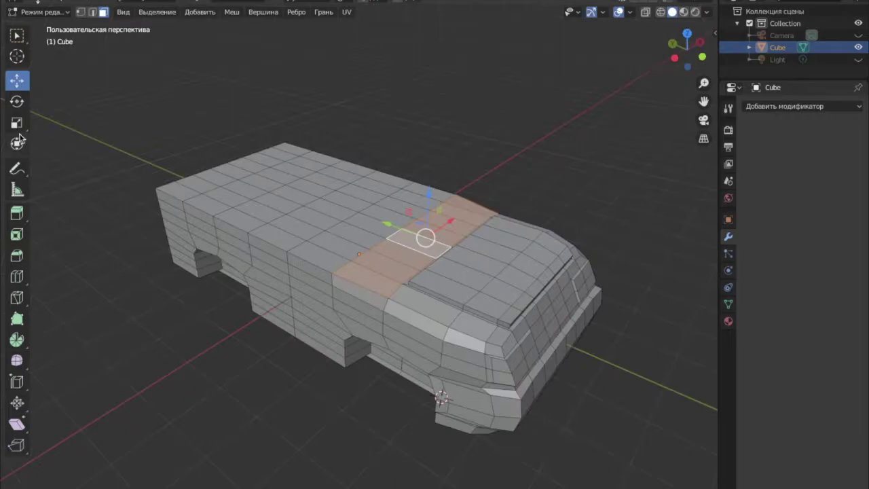
- Inset a roof strip and extrude it upward into a windshield panel
click(416, 242)
mouse_move(417, 242)
middle_down()
mouse_move(395, 230)
mouse_move(463, 193)
mouse_move(537, 279)
middle_up()
key(shift+space)
key(i)
click(401, 287)
key(shift+space)
key(e)
middle_drag(401, 288, 407, 203)
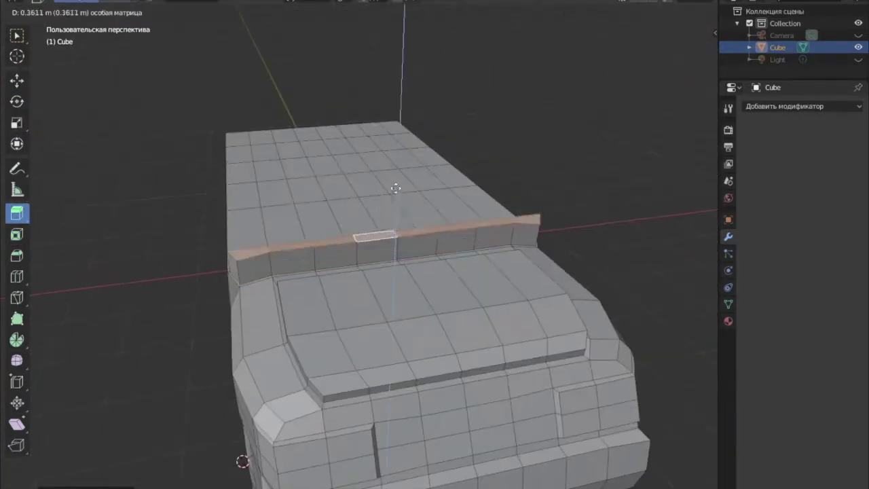
drag(448, 197, 409, 140)
mouse_move(401, 163)
middle_down()
mouse_move(339, 178)
mouse_move(384, 190)
mouse_move(428, 359)
mouse_move(380, 292)
middle_up()
- Move the windshield's top edge back to tilt the panel backward
click(17, 122)
click(370, 150)
mouse_move(370, 151)
middle_down()
mouse_move(380, 203)
mouse_move(421, 149)
middle_up()
key(g)
click(413, 212)
mouse_move(412, 212)
middle_down()
mouse_move(435, 197)
mouse_move(326, 382)
mouse_move(621, 368)
mouse_move(306, 223)
mouse_move(314, 245)
mouse_move(378, 252)
mouse_move(231, 253)
mouse_move(285, 169)
mouse_move(291, 268)
mouse_move(135, 231)
middle_up()
- Select a loop of faces across the body, inset it and raise it into a divider
key(3)
alt+click(232, 253)
click(287, 270)
click(17, 234)
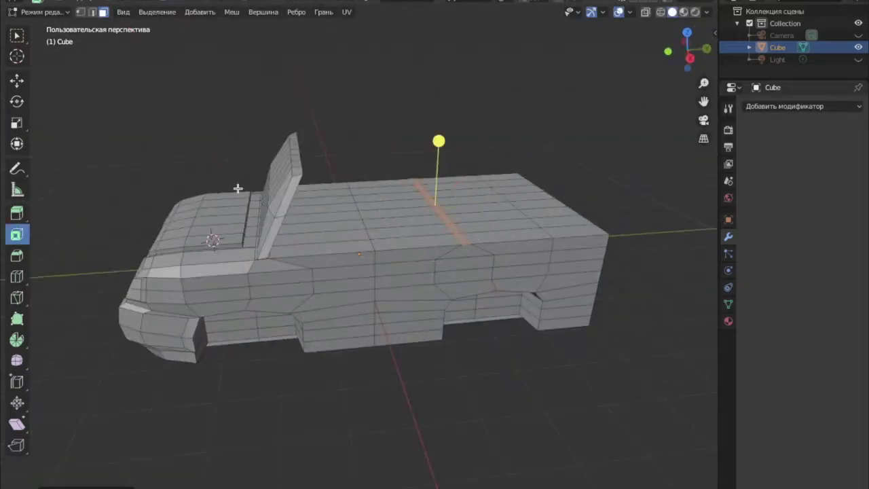
drag(433, 125, 433, 118)
mouse_move(433, 161)
middle_down()
mouse_move(425, 132)
mouse_move(402, 111)
mouse_move(461, 43)
mouse_move(415, 416)
mouse_move(291, 248)
mouse_move(301, 259)
middle_up()
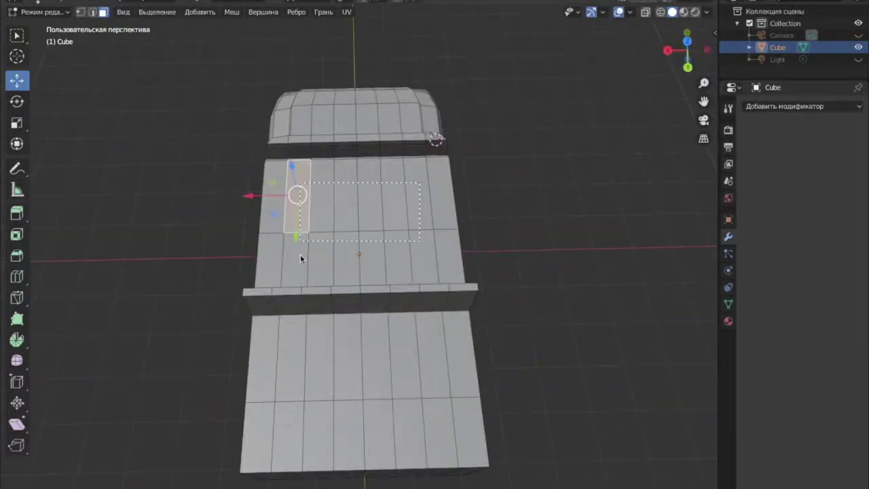
- Box-select the faces behind the windshield, scale them and lower them vertically
shift+drag(420, 182, 301, 259)
key(shift+space)
key(s)
middle_drag(300, 259, 298, 221)
key(shift+space)
key(g)
mouse_move(359, 192)
middle_down()
mouse_move(392, 169)
mouse_move(355, 195)
mouse_move(251, 363)
mouse_move(240, 305)
mouse_move(375, 249)
middle_up()
click(362, 214)
- Add a loop cut across the body and scale the new edges
mouse_move(543, 249)
middle_down()
mouse_move(207, 235)
mouse_move(601, 256)
middle_up()
drag(154, 240, 560, 240)
mouse_move(431, 246)
middle_down()
mouse_move(359, 204)
mouse_move(552, 373)
mouse_move(362, 355)
mouse_move(371, 269)
mouse_move(566, 303)
mouse_move(426, 271)
mouse_move(452, 314)
mouse_move(316, 194)
mouse_move(477, 142)
middle_up()
key(s)
click(358, 193)
key(s)
click(426, 271)
- Inset the rear floor faces and lower them into a seat well
drag(272, 272, 577, 469)
key(s)
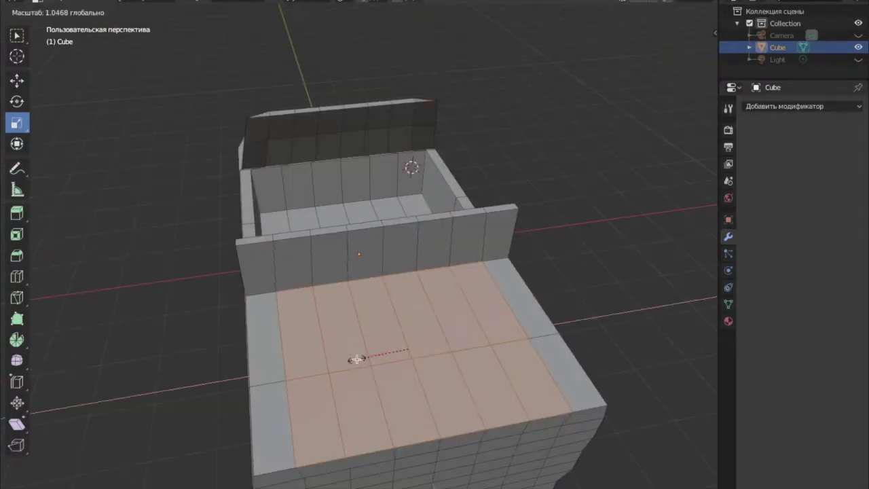
click(461, 435)
mouse_move(462, 435)
middle_down()
mouse_move(615, 357)
mouse_move(319, 358)
middle_up()
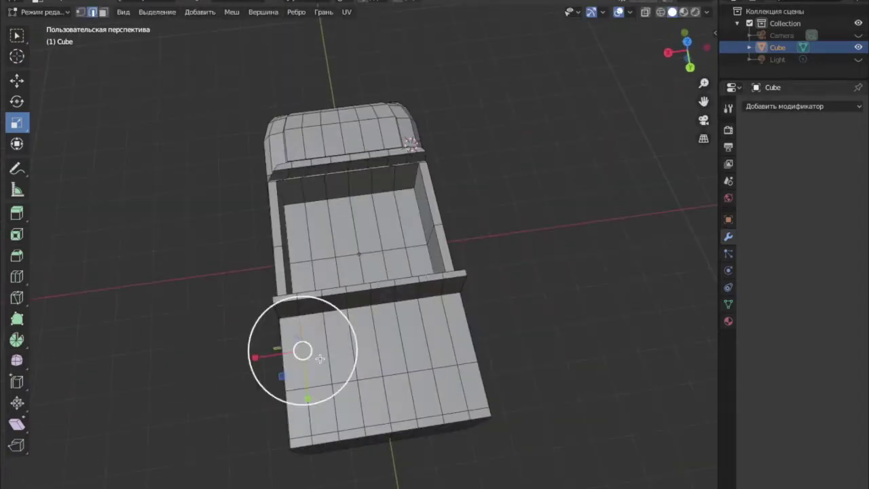
middle_drag(337, 321, 384, 383)
click(400, 318)
middle_drag(400, 318, 427, 177)
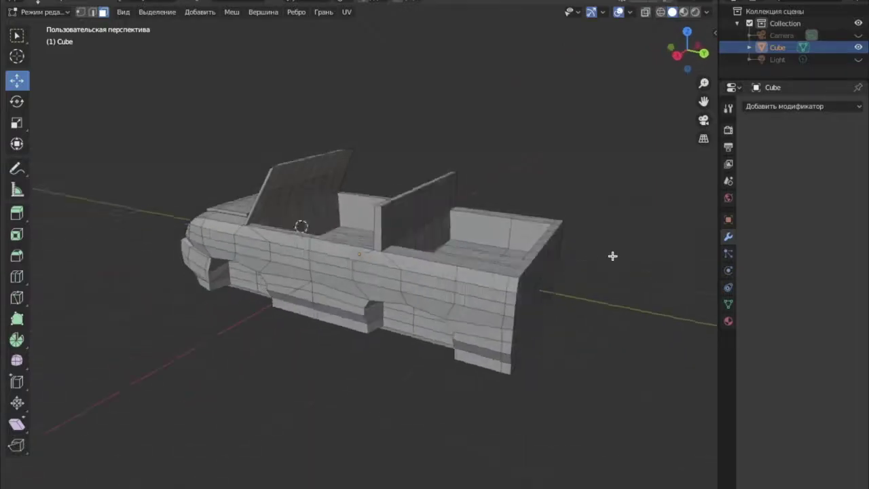
- Select and resize the seat-well edges to shape the compartment walls
middle_drag(612, 255, 607, 257)
scroll(311, 285, up, 5)
mouse_move(310, 285)
middle_down()
mouse_move(390, 215)
mouse_move(510, 288)
middle_up()
key(2)
click(391, 215)
click(264, 243)
scroll(601, 450, down, 5)
middle_drag(601, 450, 452, 416)
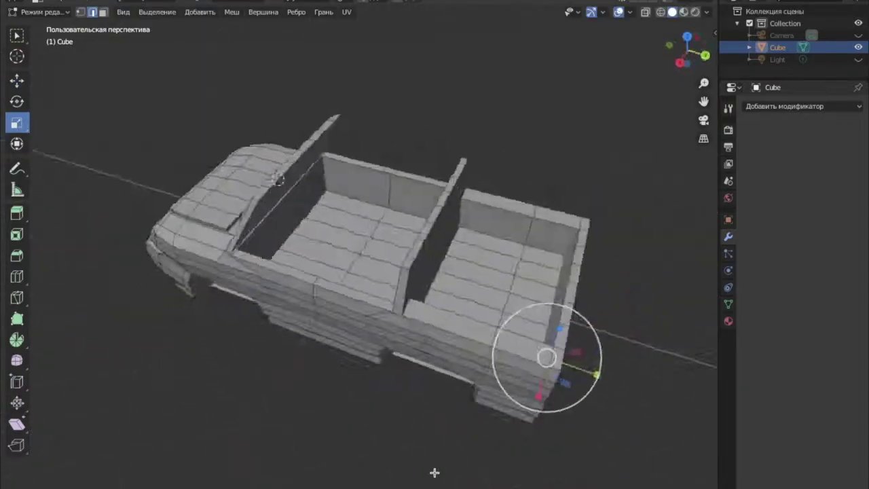
scroll(452, 417, up, 5)
mouse_move(363, 193)
middle_down()
mouse_move(329, 311)
mouse_move(252, 351)
mouse_move(397, 287)
mouse_move(184, 201)
mouse_move(341, 285)
middle_up()
click(295, 319)
scroll(295, 319, down, 4)
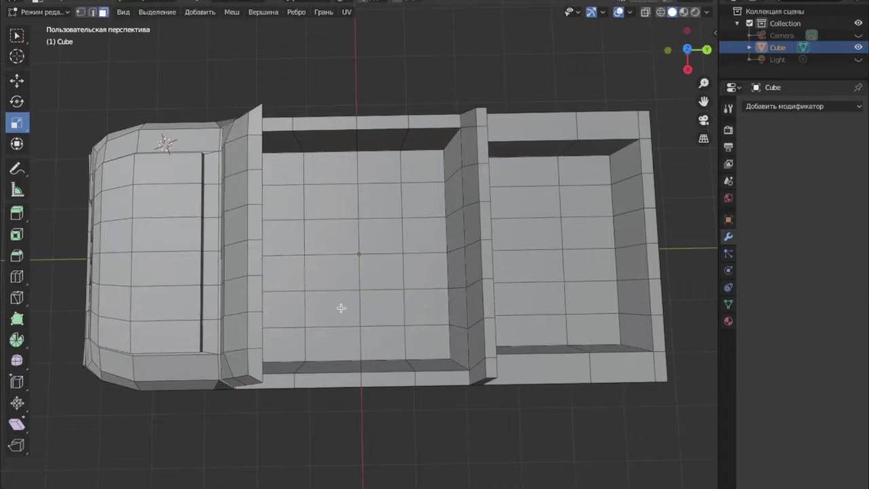
- Box-select the front cabin floor faces, shrink them and raise them into the first seat cushion
drag(328, 283, 382, 317)
middle_drag(382, 318, 421, 285)
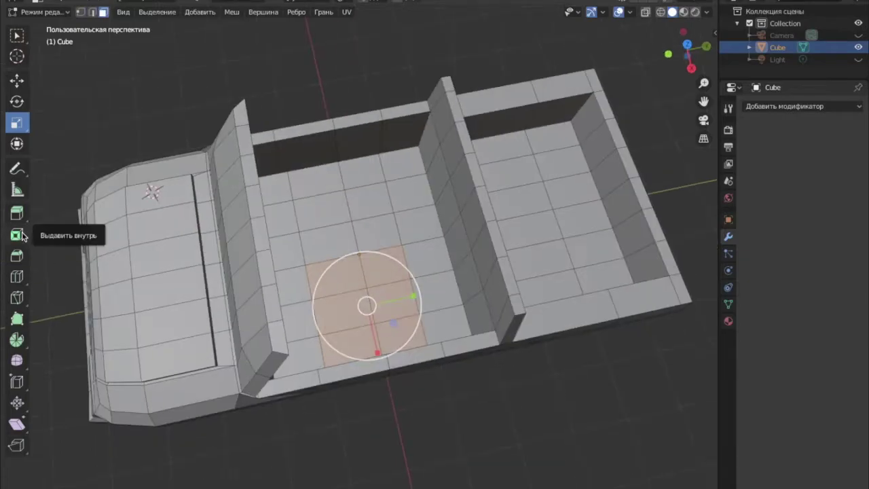
middle_drag(366, 292, 380, 258)
click(17, 143)
click(17, 80)
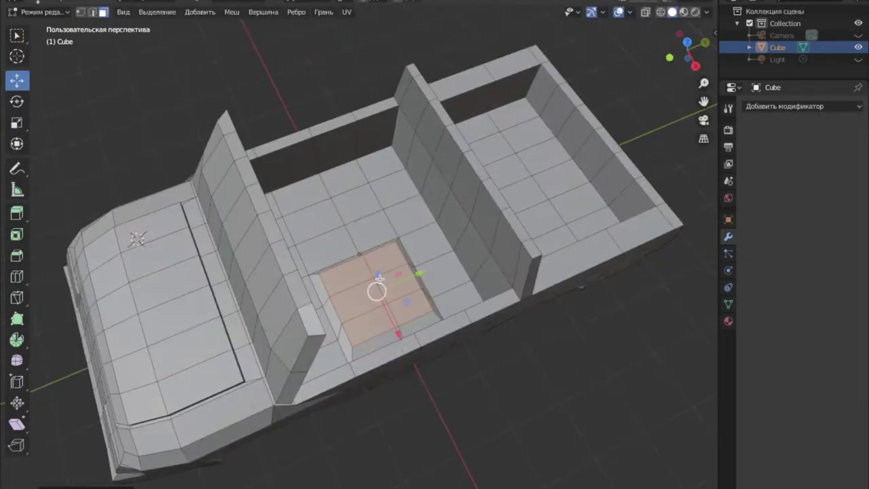
drag(374, 265, 377, 236)
middle_drag(376, 236, 386, 260)
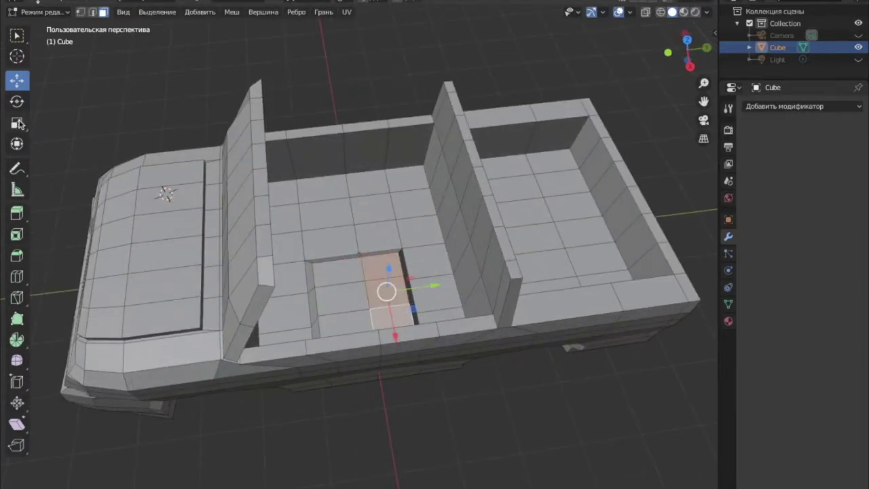
drag(444, 285, 444, 284)
middle_drag(445, 284, 407, 292)
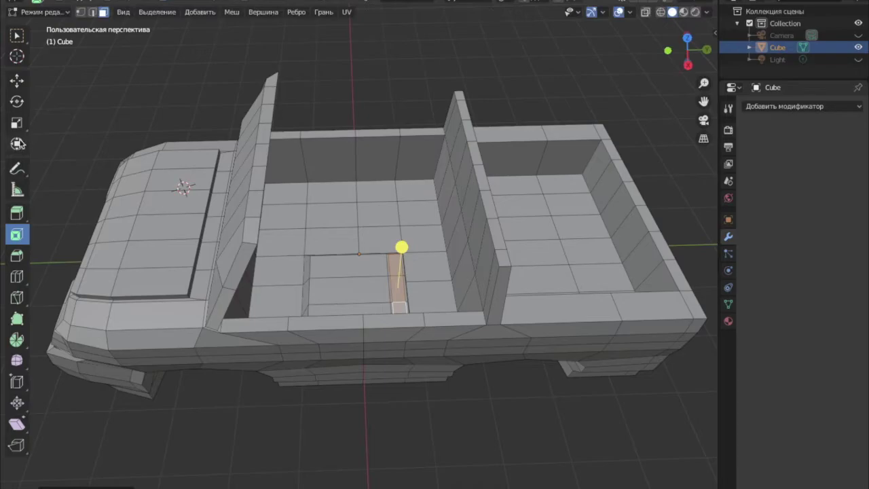
click(17, 122)
mouse_move(411, 164)
middle_down()
mouse_move(120, 365)
mouse_move(452, 423)
mouse_move(96, 52)
middle_up()
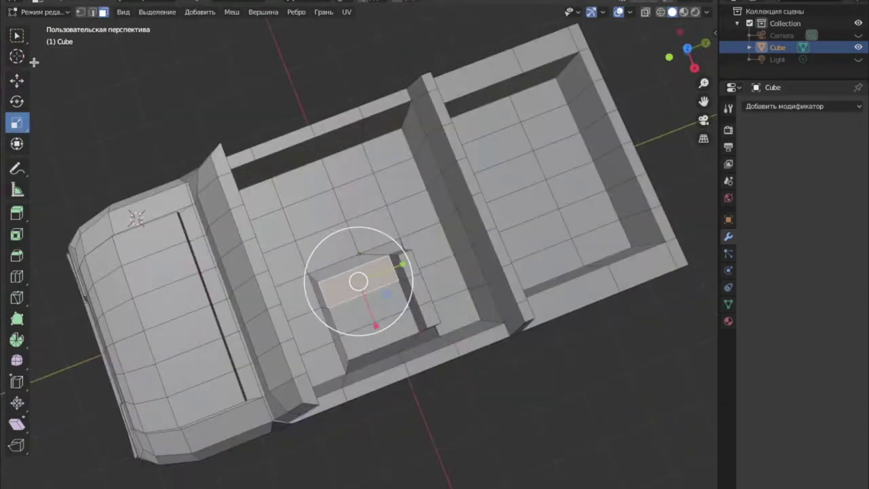
click(366, 345)
mouse_move(366, 345)
middle_down()
mouse_move(125, 310)
mouse_move(379, 243)
middle_up()
click(31, 83)
mouse_move(353, 272)
middle_down()
mouse_move(617, 430)
mouse_move(412, 316)
mouse_move(271, 170)
middle_up()
- Inset the floor faces for the second seat, scale them down and raise them into a cushion
click(103, 12)
middle_drag(136, 81, 48, 224)
click(17, 234)
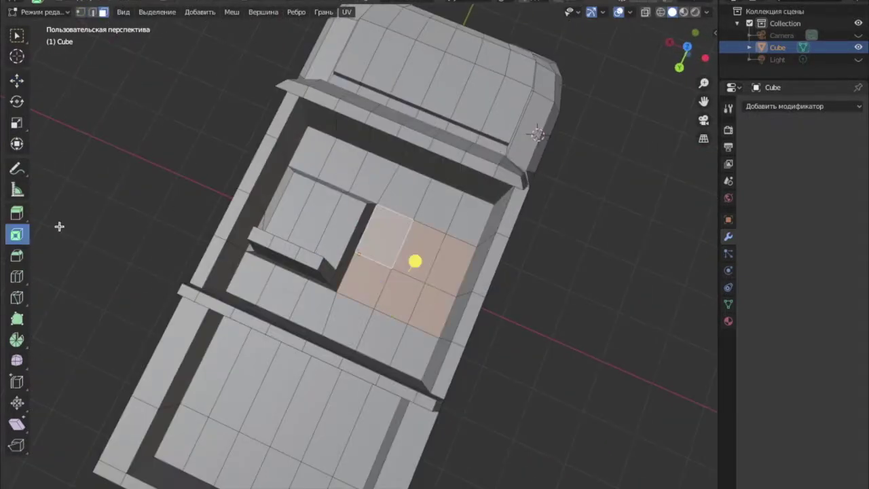
click(414, 266)
middle_drag(415, 266, 366, 250)
key(s)
click(17, 80)
mouse_move(272, 204)
middle_down()
mouse_move(353, 140)
mouse_move(347, 177)
mouse_move(368, 184)
middle_up()
click(346, 178)
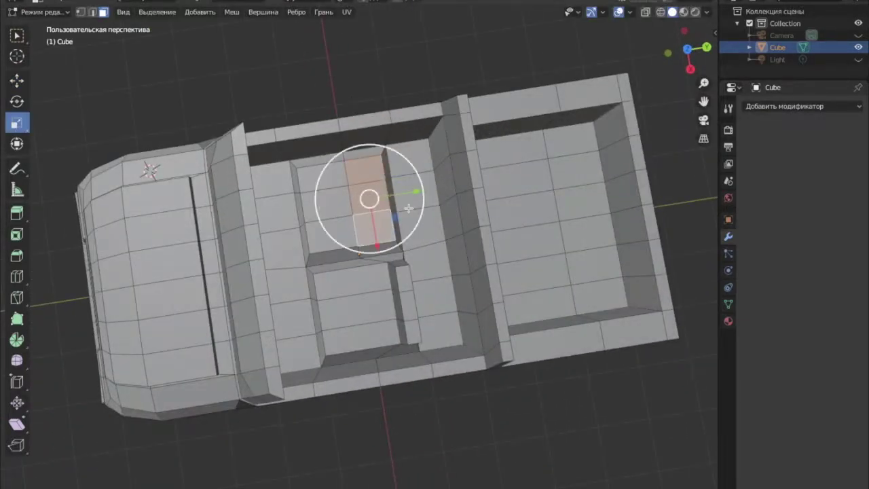
click(431, 192)
middle_drag(431, 191, 74, 117)
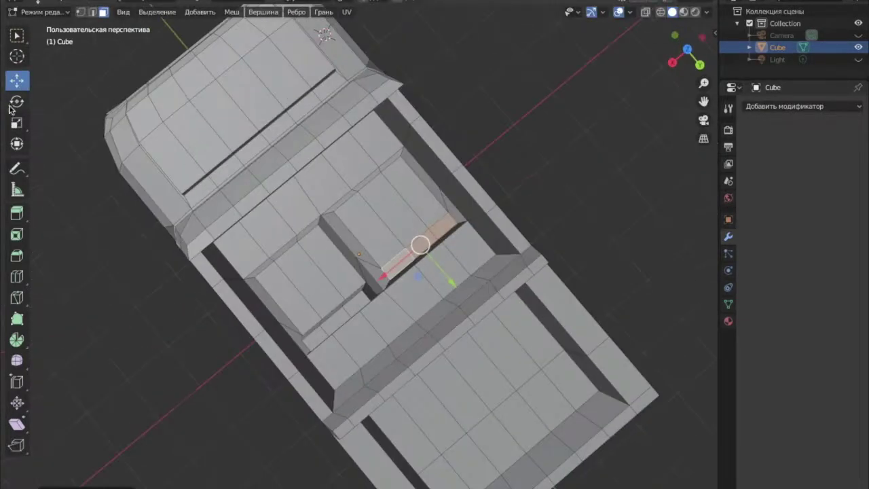
key(g)
mouse_move(36, 253)
middle_down()
mouse_move(203, 203)
mouse_move(403, 123)
mouse_move(289, 107)
middle_up()
click(203, 204)
mouse_move(432, 163)
middle_down()
mouse_move(381, 204)
mouse_move(375, 233)
middle_up()
- Raise the strip behind the seats into a backrest and squeeze it vertically to make it thin
key(g)
click(355, 125)
middle_drag(355, 125, 406, 211)
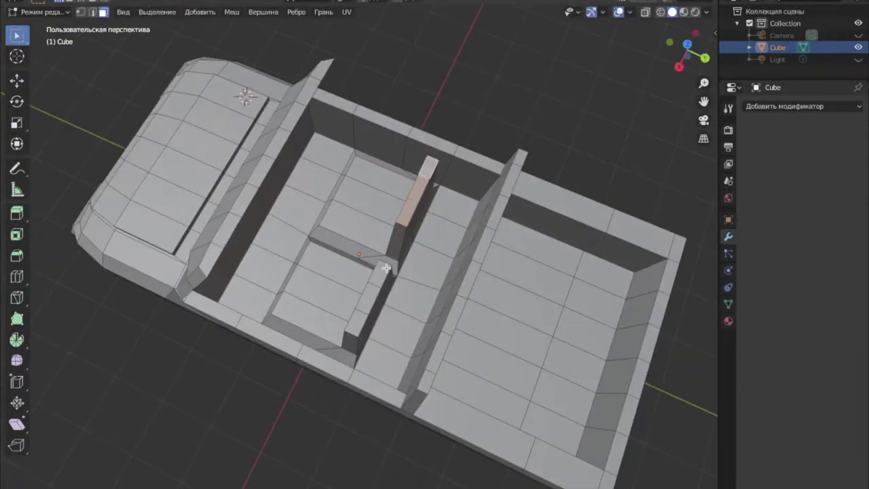
mouse_move(441, 263)
middle_down()
mouse_move(441, 164)
mouse_move(457, 210)
mouse_move(427, 223)
mouse_move(410, 121)
mouse_move(578, 417)
mouse_move(427, 124)
mouse_move(285, 156)
middle_up()
key(s)
drag(285, 156, 253, 195)
click(253, 196)
middle_drag(253, 196, 281, 128)
click(17, 80)
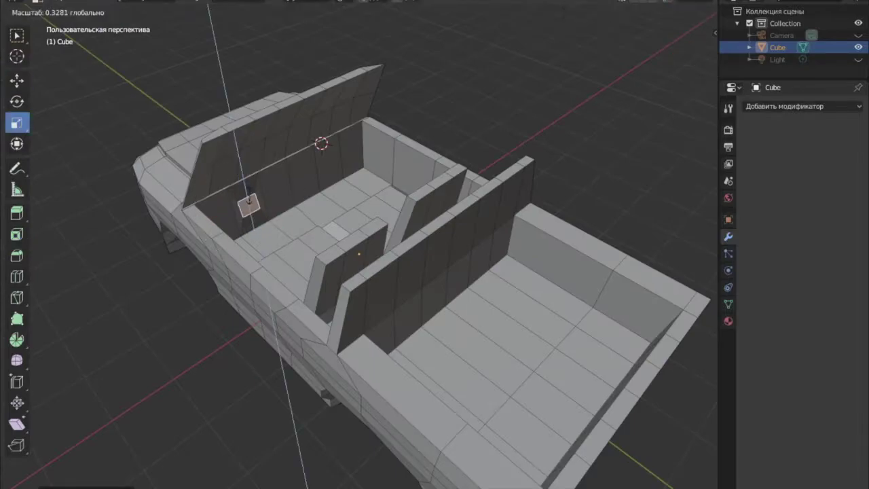
click(17, 80)
middle_drag(252, 204, 272, 217)
mouse_move(314, 219)
middle_down()
mouse_move(237, 125)
mouse_move(250, 119)
mouse_move(192, 152)
middle_up()
mouse_move(271, 145)
middle_down()
mouse_move(179, 93)
mouse_move(120, 91)
middle_up()
mouse_move(136, 136)
middle_down()
mouse_move(251, 193)
mouse_move(268, 139)
mouse_move(355, 392)
mouse_move(291, 219)
mouse_move(219, 202)
mouse_move(145, 411)
mouse_move(281, 149)
mouse_move(324, 241)
mouse_move(226, 136)
middle_up()
- Add an edge loop across the cabin and check the result in Object Mode
scroll(268, 139, up, 3)
key(ctrl+r)
click(224, 129)
scroll(245, 141, down, 5)
scroll(291, 219, up, 5)
key(Tab)
scroll(227, 184, down, 5)
scroll(281, 149, up, 4)
key(Tab)
scroll(322, 237, up, 3)
- Pull the dashboard face out about 0.008 m to form the steering-wheel disc
mouse_move(214, 87)
middle_down()
mouse_move(253, 192)
mouse_move(252, 219)
middle_up()
click(287, 203)
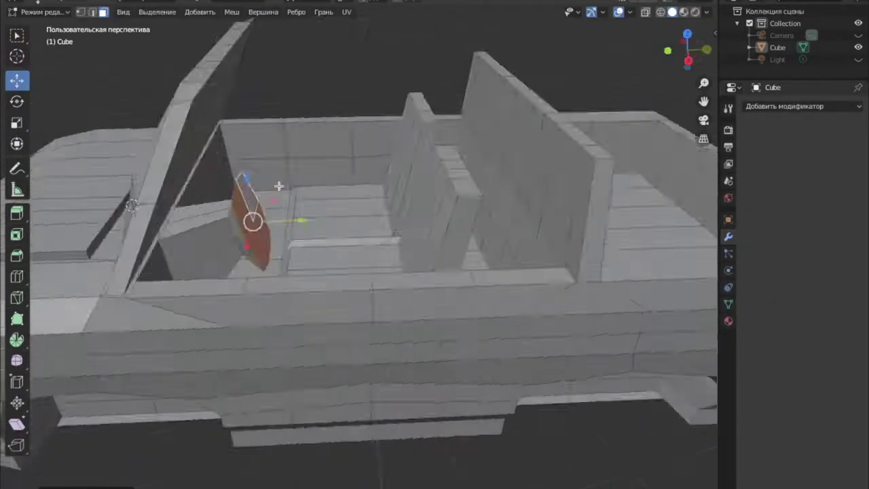
scroll(113, 357, down, 4)
key(Tab)
scroll(288, 194, up, 3)
middle_drag(242, 20, 288, 194)
key(Tab)
scroll(158, 216, up, 4)
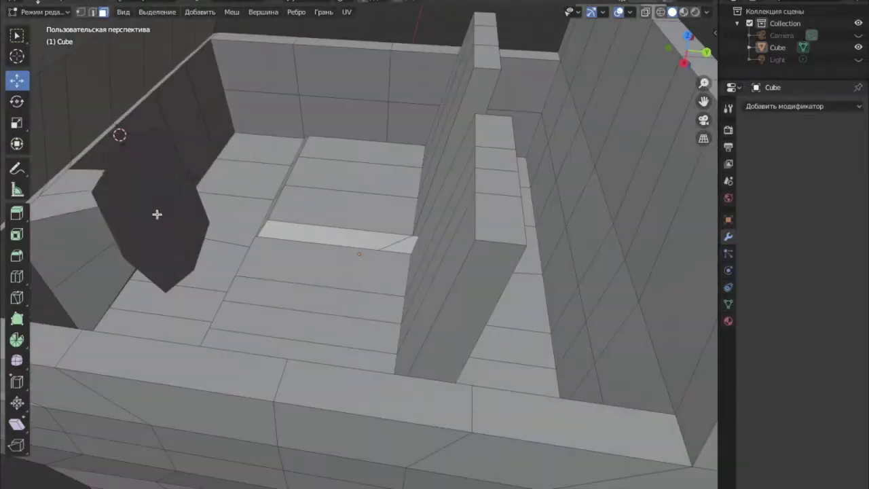
click(160, 208)
middle_drag(161, 207, 174, 146)
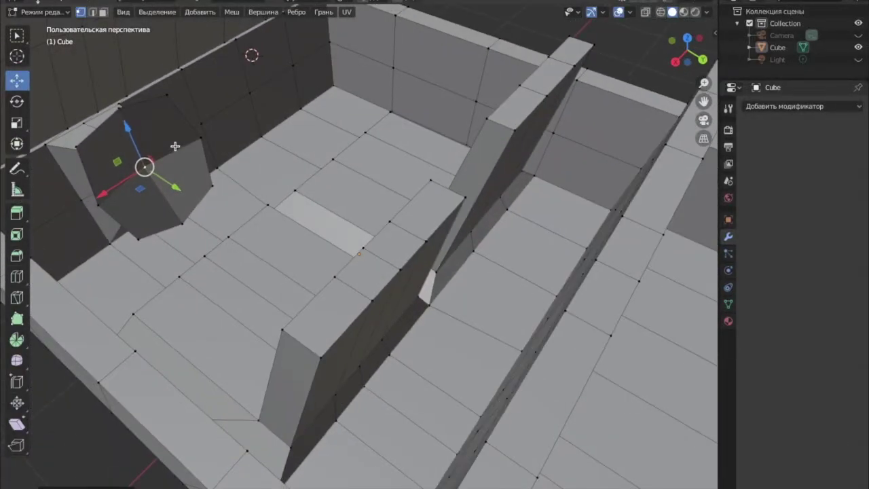
right_click(177, 192)
middle_drag(177, 193, 18, 101)
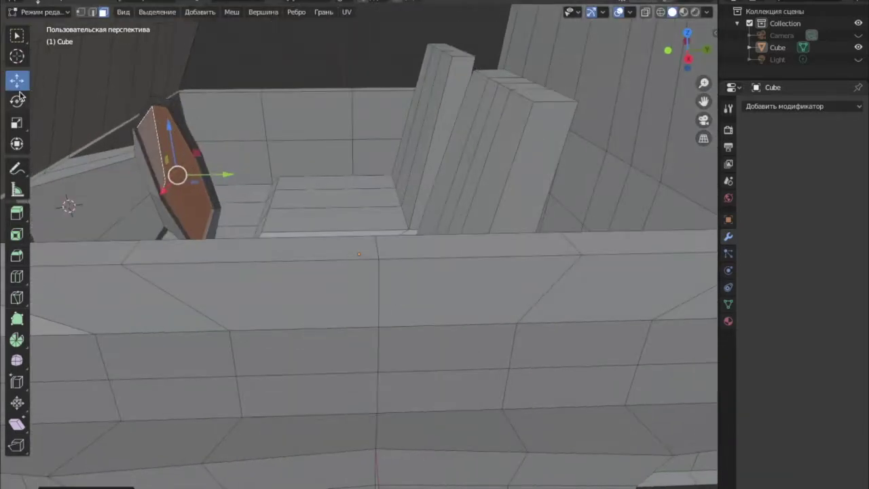
right_click(243, 305)
scroll(242, 305, down, 5)
middle_drag(242, 304, 389, 135)
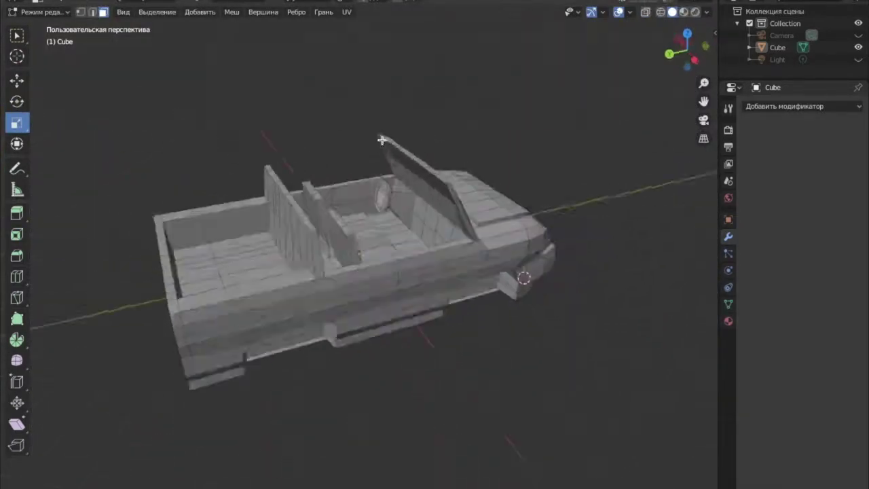
scroll(379, 147, up, 5)
mouse_move(316, 278)
middle_down()
mouse_move(378, 409)
mouse_move(343, 326)
mouse_move(285, 258)
middle_up()
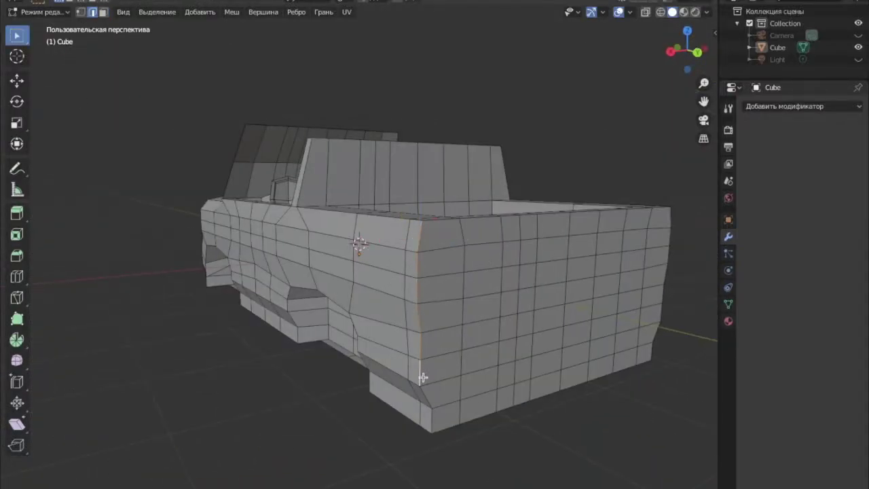
key(shift+space)
key(g)
middle_drag(422, 377, 498, 336)
mouse_move(600, 370)
middle_down()
mouse_move(526, 304)
mouse_move(611, 444)
mouse_move(495, 362)
middle_up()
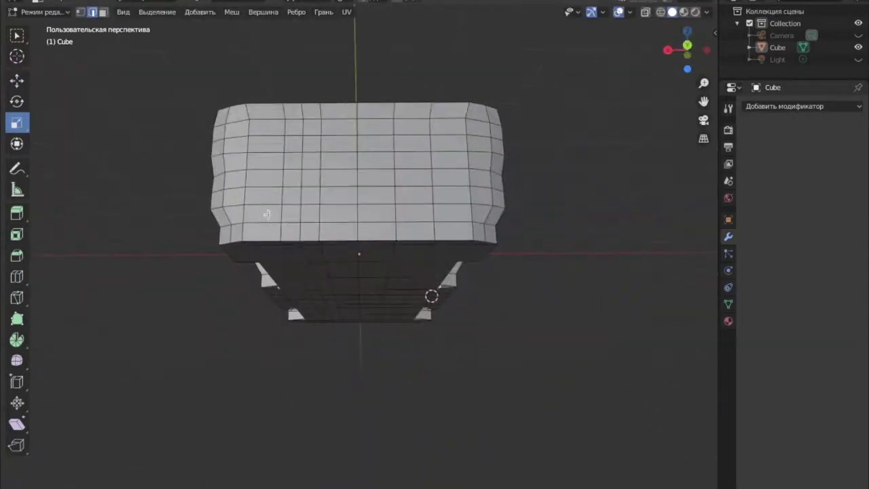
mouse_move(581, 304)
middle_down()
mouse_move(478, 254)
mouse_move(390, 103)
mouse_move(384, 135)
mouse_move(485, 368)
mouse_move(378, 287)
mouse_move(235, 241)
middle_up()
drag(236, 242, 245, 266)
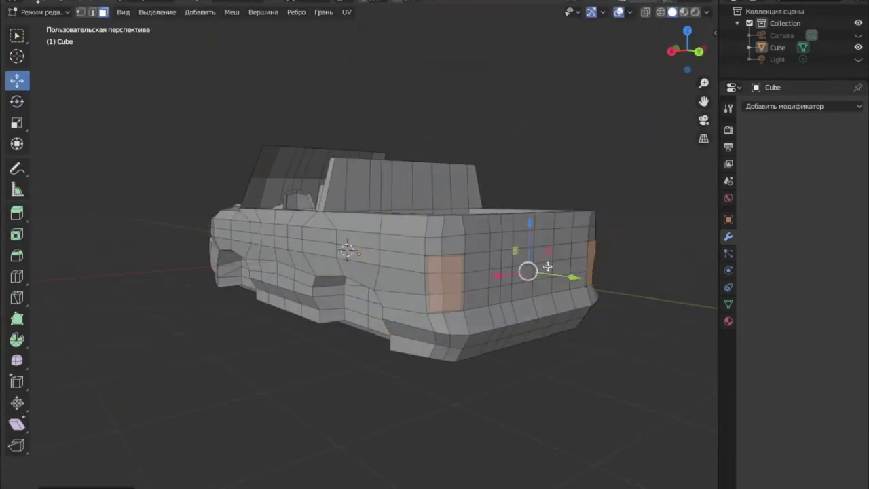
key(shift+space)
key(s)
mouse_move(559, 292)
middle_down()
mouse_move(462, 237)
mouse_move(525, 402)
mouse_move(459, 460)
mouse_move(291, 300)
mouse_move(382, 333)
mouse_move(371, 353)
middle_up()
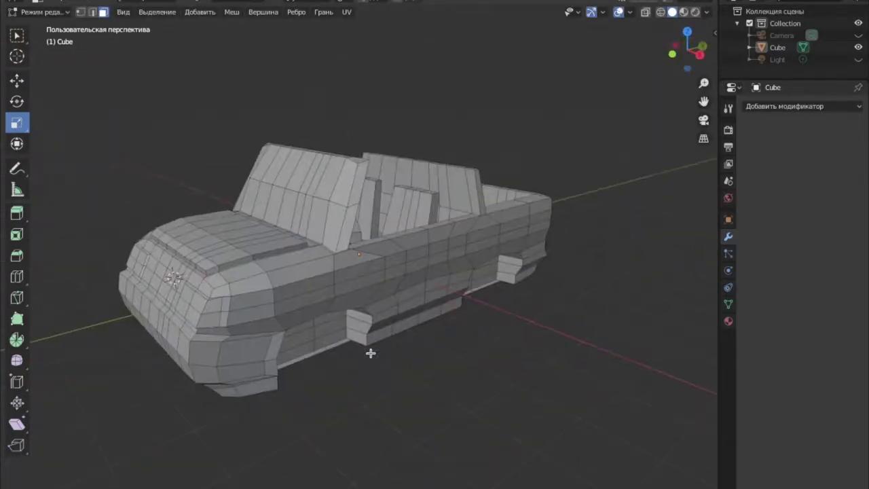
middle_drag(364, 244, 400, 328)
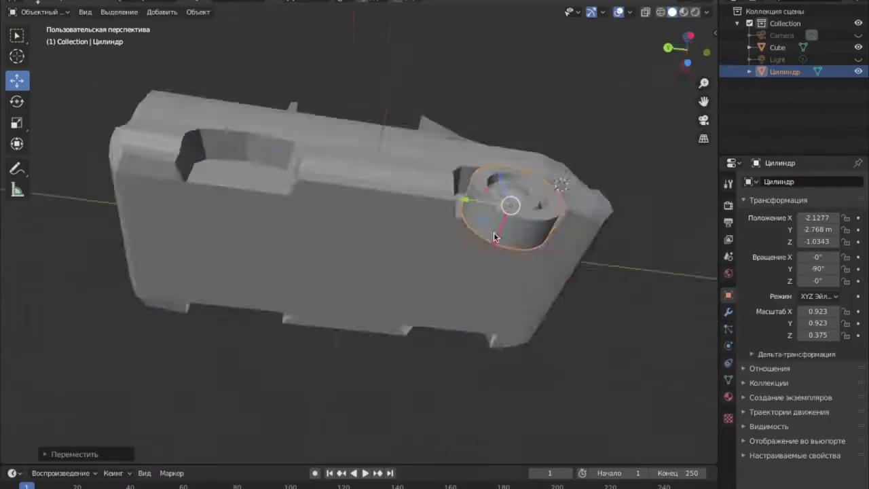
- Duplicate the wheel cylinder with Shift+D for another wheel arch
key(shift+d)
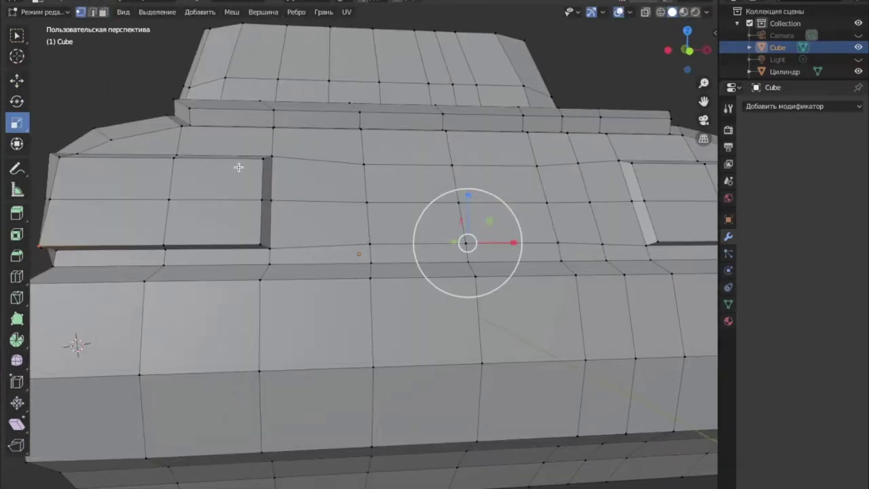
- Slide the new vertical edge loops to outline the door between the front and rear wheels
click(25, 86)
shift+middle_drag(578, 199, 493, 328)
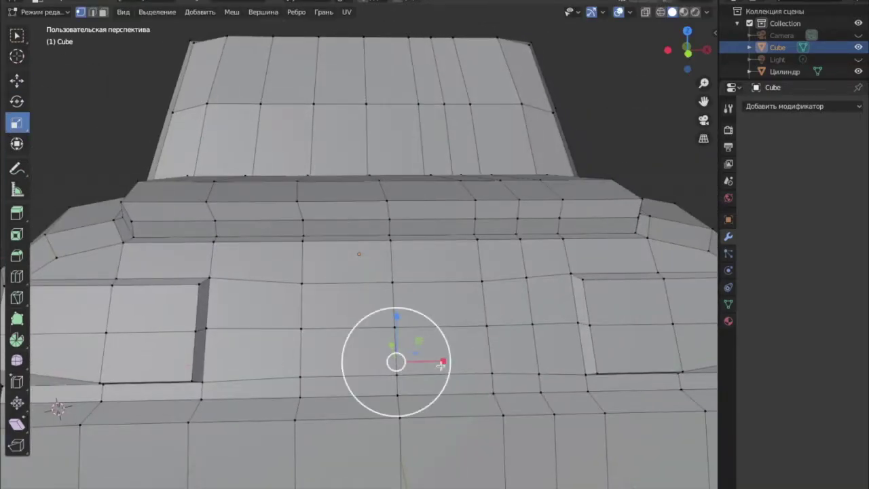
scroll(442, 364, down, 5)
middle_drag(506, 468, 587, 197)
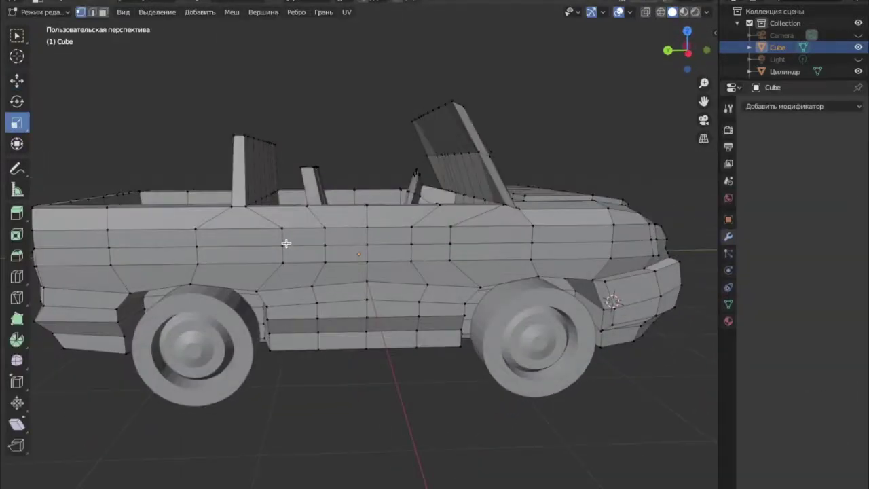
scroll(285, 243, up, 3)
mouse_move(226, 262)
middle_down()
mouse_move(238, 232)
mouse_move(198, 202)
middle_up()
key(g)
key(y)
right_click(168, 197)
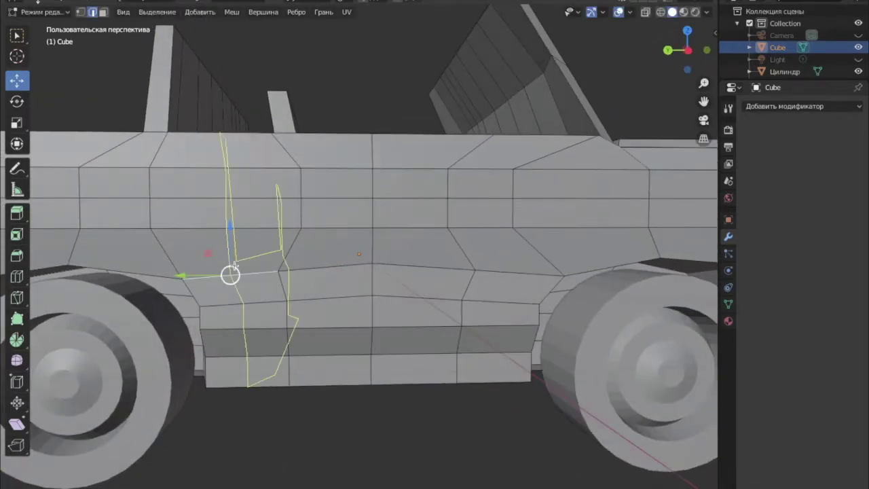
click(197, 246)
mouse_move(197, 246)
middle_down()
mouse_move(301, 258)
mouse_move(342, 314)
middle_up()
middle_drag(337, 429, 337, 428)
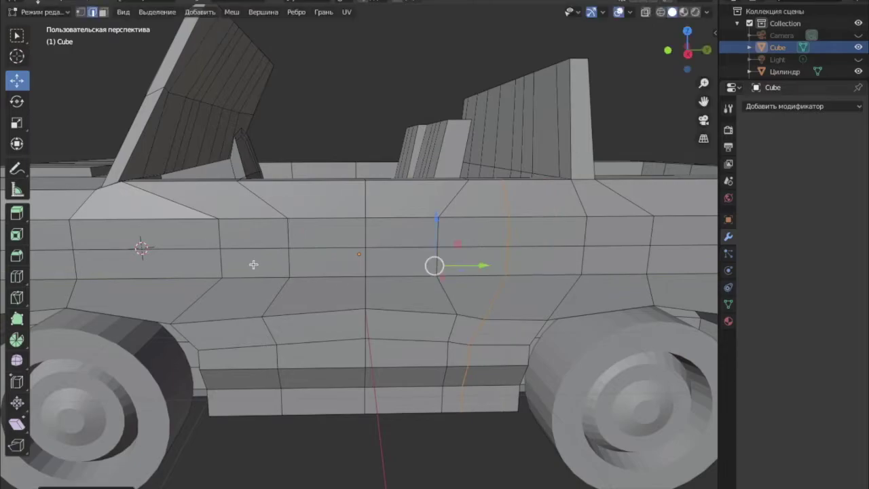
middle_drag(257, 266, 377, 214)
click(385, 215)
- Check the door outline on the opposite side and begin insetting the door faces
scroll(407, 283, down, 3)
middle_drag(408, 283, 446, 337)
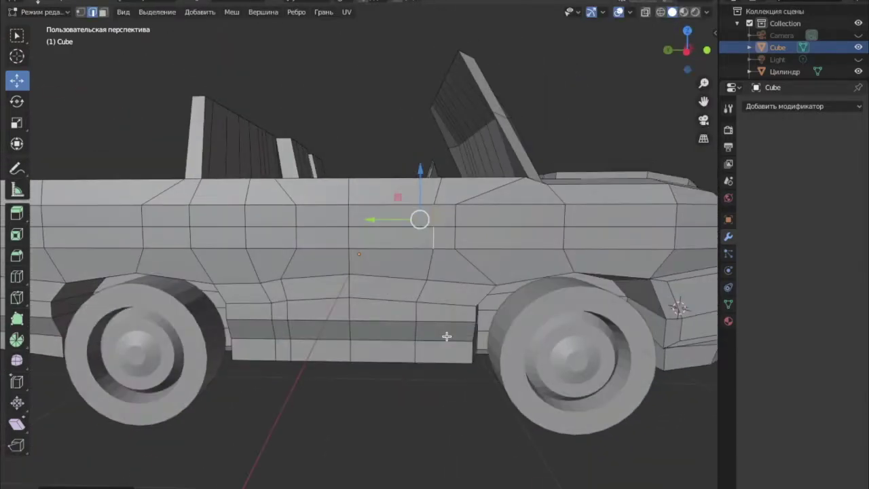
scroll(404, 307, up, 4)
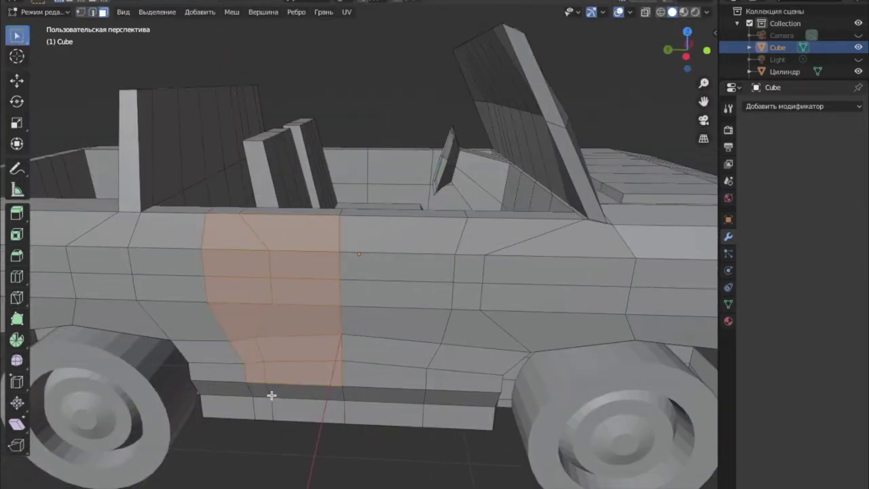
middle_drag(331, 213, 268, 260)
mouse_move(436, 400)
middle_down()
mouse_move(384, 227)
mouse_move(354, 180)
middle_up()
key(shift+space)
key(i)
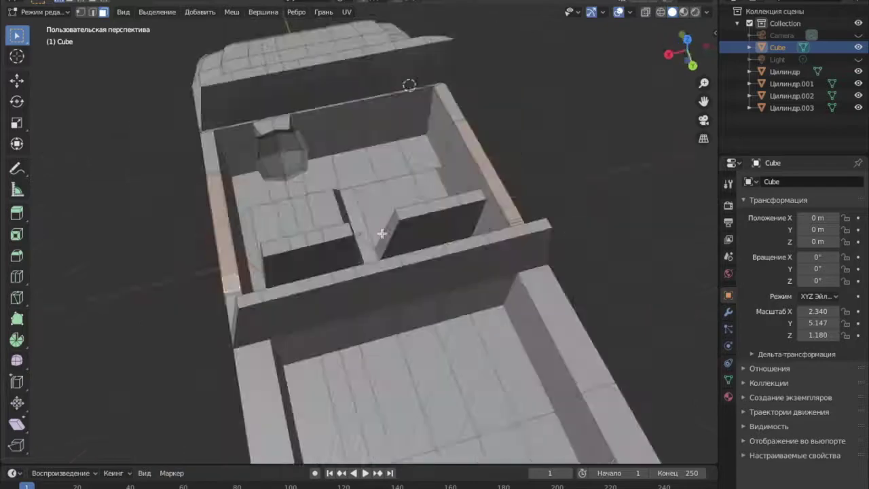
- Inset the selected side faces and scale them along X into a recessed panel
key(s)
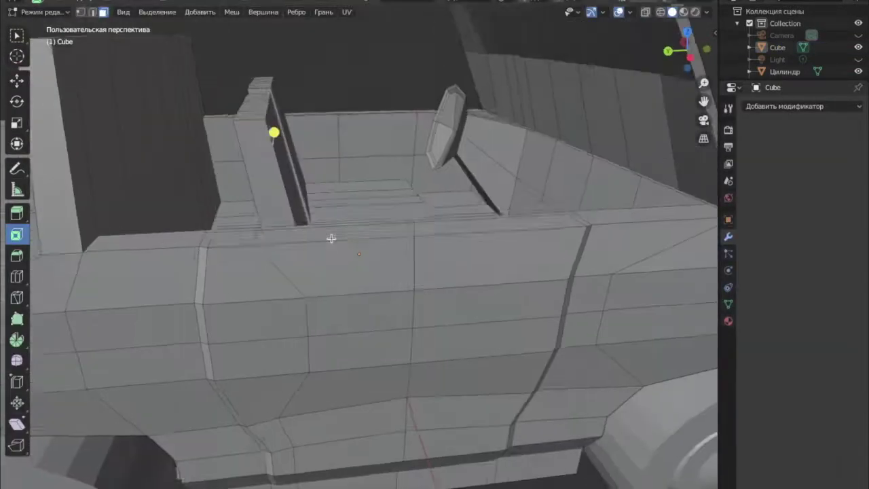
key(i)
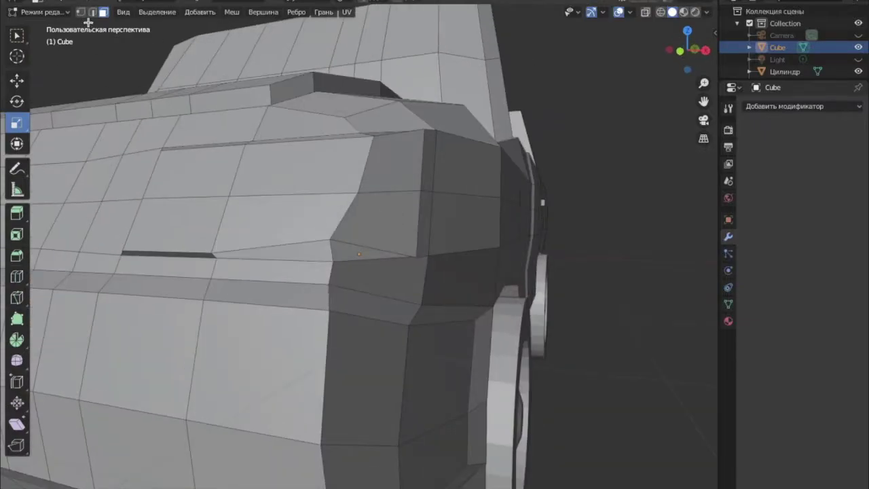
key(s)
key(x)
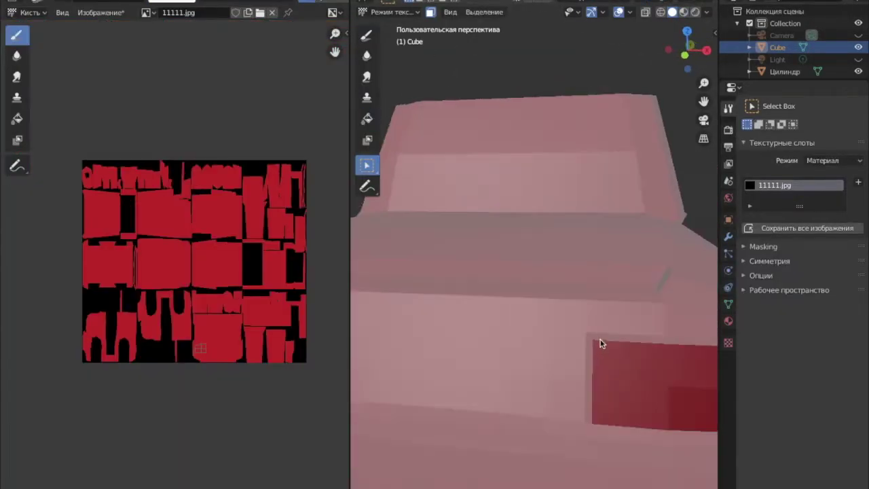
- Fill the 11111.jpg texture red, adding white headlight patches and darker interior areas
mouse_move(600, 343)
middle_down()
mouse_move(524, 343)
mouse_move(586, 407)
mouse_move(587, 342)
middle_up()
click(367, 118)
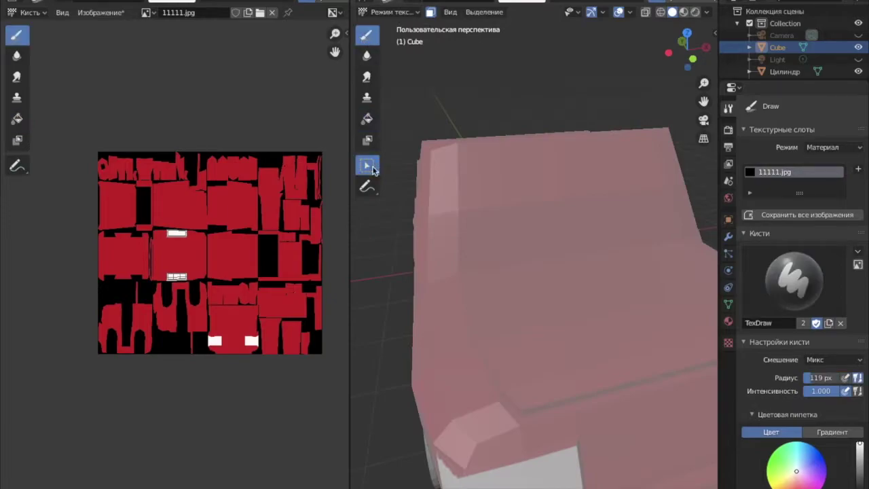
click(367, 165)
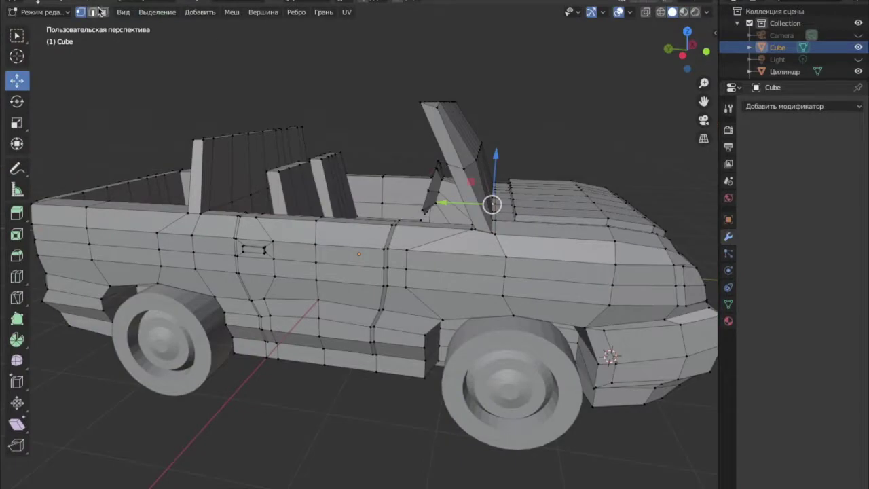
click(102, 11)
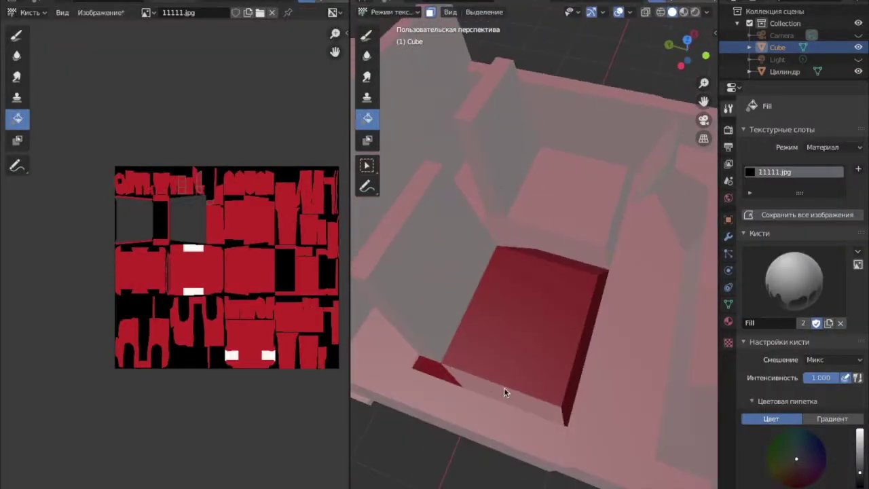
mouse_move(450, 228)
middle_down()
mouse_move(417, 233)
mouse_move(479, 207)
mouse_move(617, 315)
middle_up()
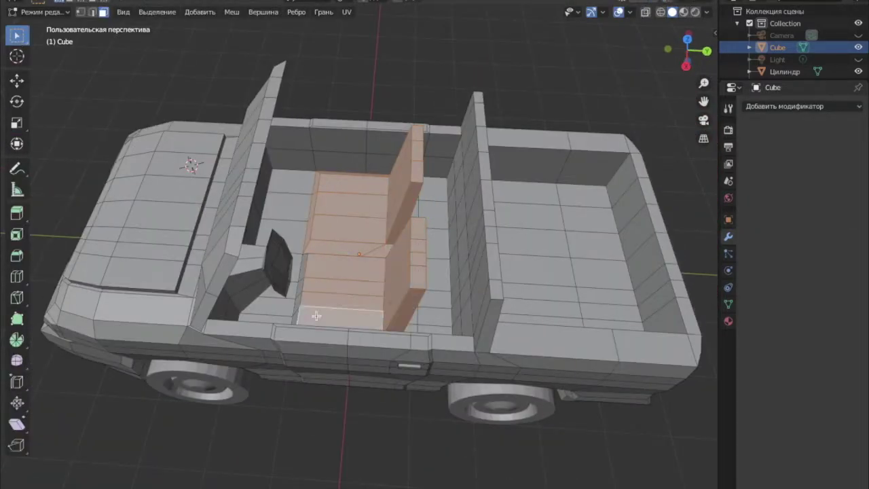
- Orbit over the seats and down to the car's side to inspect the painted texture
mouse_move(316, 316)
middle_down()
mouse_move(361, 272)
mouse_move(339, 91)
mouse_move(320, 250)
middle_up()
middle_drag(505, 265, 333, 189)
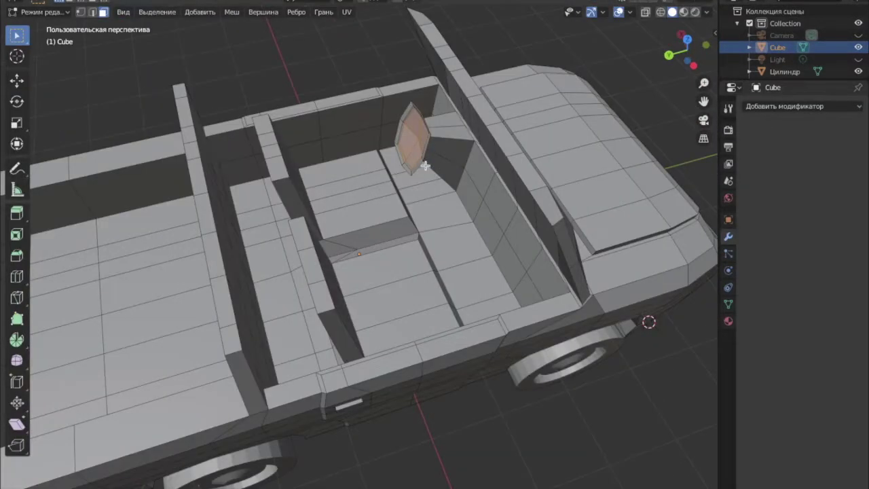
mouse_move(413, 163)
middle_down()
mouse_move(423, 178)
mouse_move(432, 169)
mouse_move(265, 188)
mouse_move(270, 205)
middle_up()
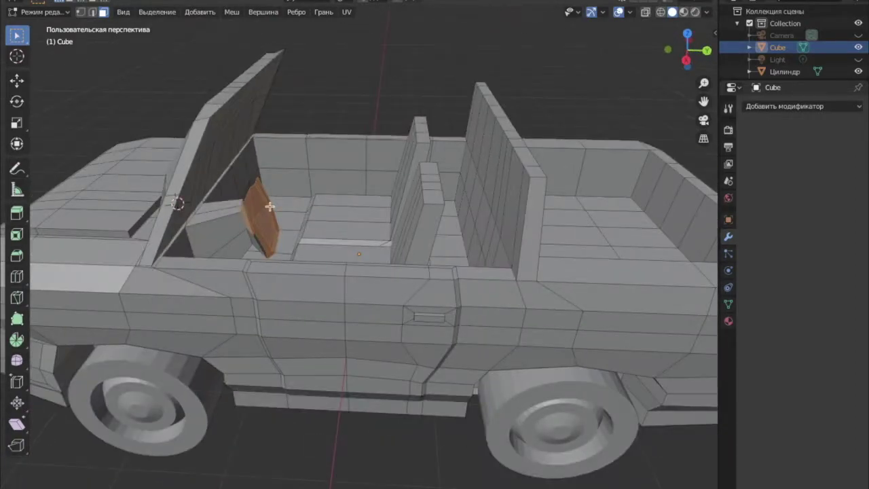
mouse_move(269, 205)
middle_down()
mouse_move(258, 229)
mouse_move(239, 225)
middle_up()
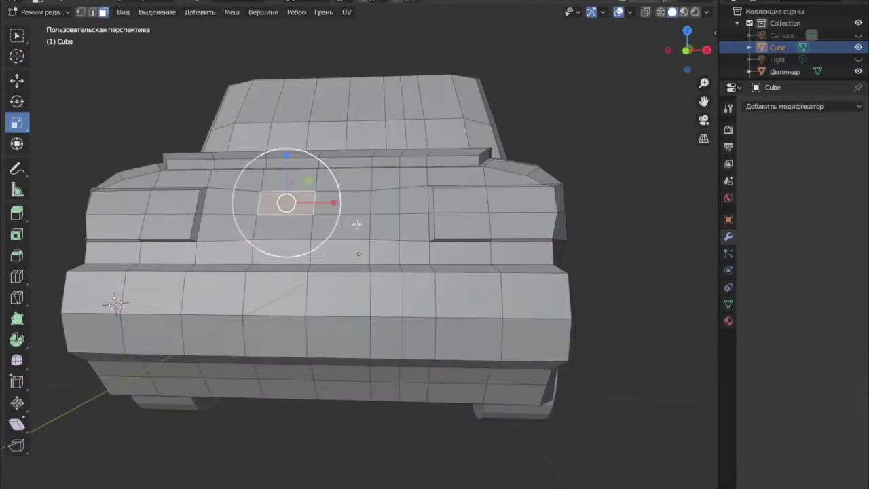
- Select and scale the faces on the car's front
drag(293, 217, 342, 231)
click(375, 215)
middle_drag(395, 249, 25, 241)
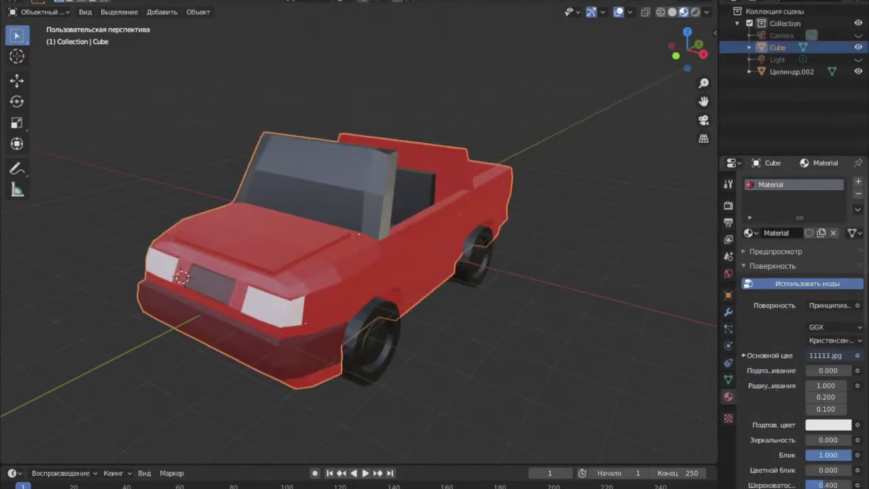
- Select the wheels together with the car body and hide them with H
scroll(822, 460, down, 2)
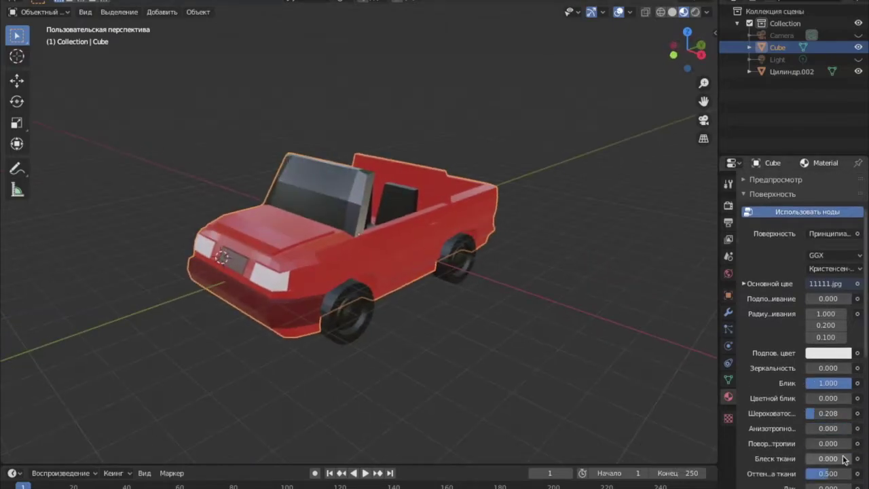
scroll(827, 448, down, 2)
scroll(827, 442, down, 2)
mouse_move(515, 285)
middle_down()
mouse_move(421, 287)
mouse_move(364, 305)
middle_up()
click(429, 285)
click(504, 254)
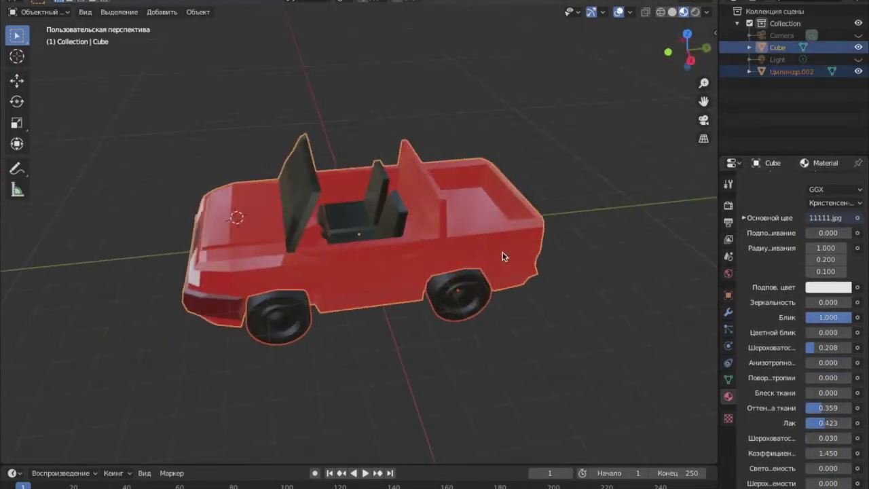
key(h)
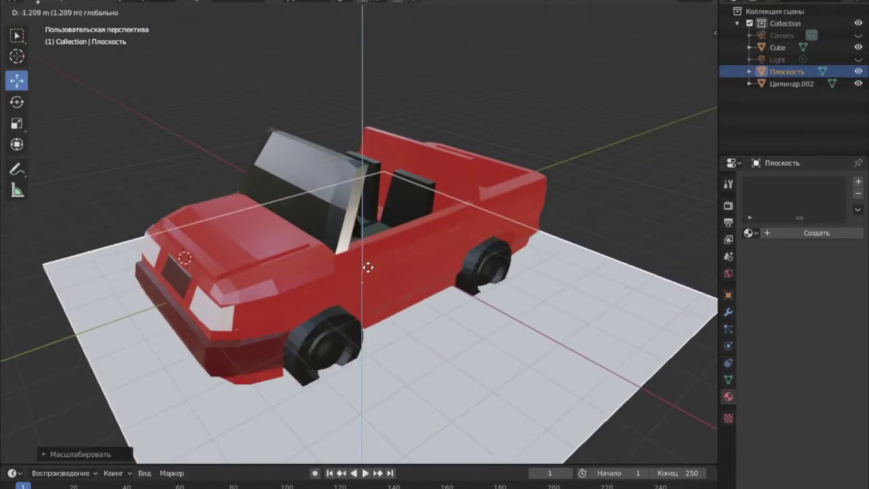
- Enlarge the ground plane around the car and give it a new grey material
middle_drag(372, 269, 344, 260)
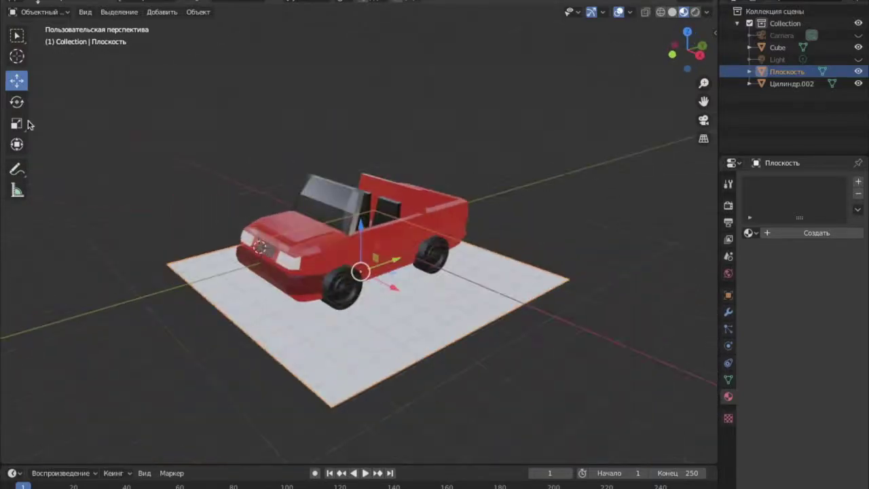
click(17, 123)
middle_drag(542, 385, 419, 319)
click(420, 324)
middle_drag(568, 360, 516, 355)
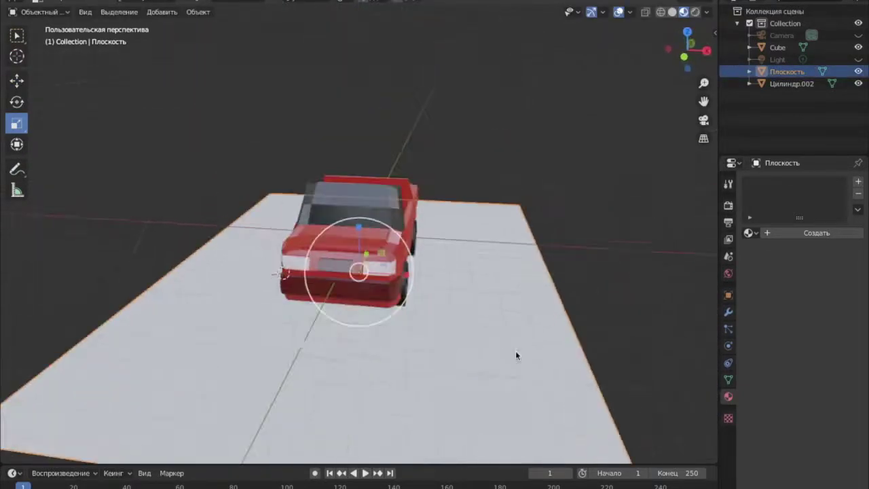
click(804, 234)
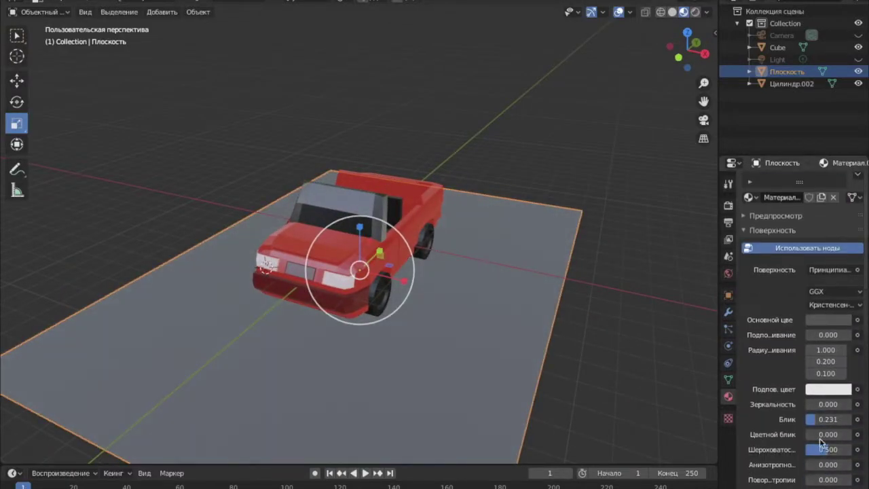
middle_drag(475, 305, 520, 330)
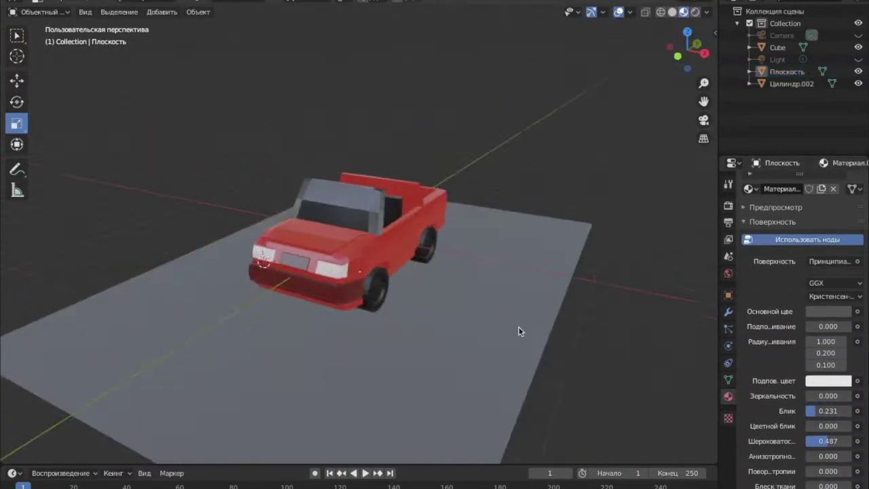
- Select the car body and switch to the Rotate tool
click(433, 218)
mouse_move(421, 258)
middle_down()
mouse_move(467, 247)
mouse_move(400, 261)
middle_up()
key(shift+space)
- Raise the light vertically above the car and shift it along X
key(r)
click(509, 224)
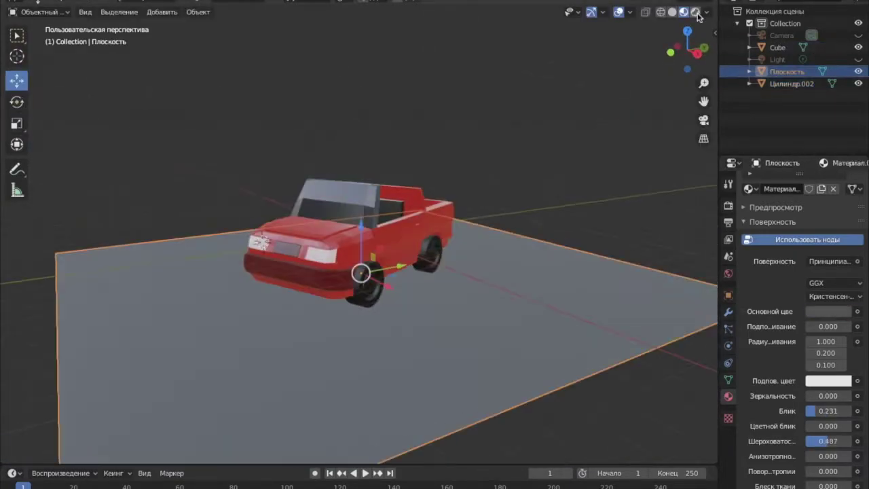
middle_drag(509, 224, 622, 141)
click(272, 170)
key(g)
key(z)
click(354, 118)
mouse_move(354, 118)
middle_down()
mouse_move(481, 232)
mouse_move(406, 198)
middle_up()
key(g)
key(x)
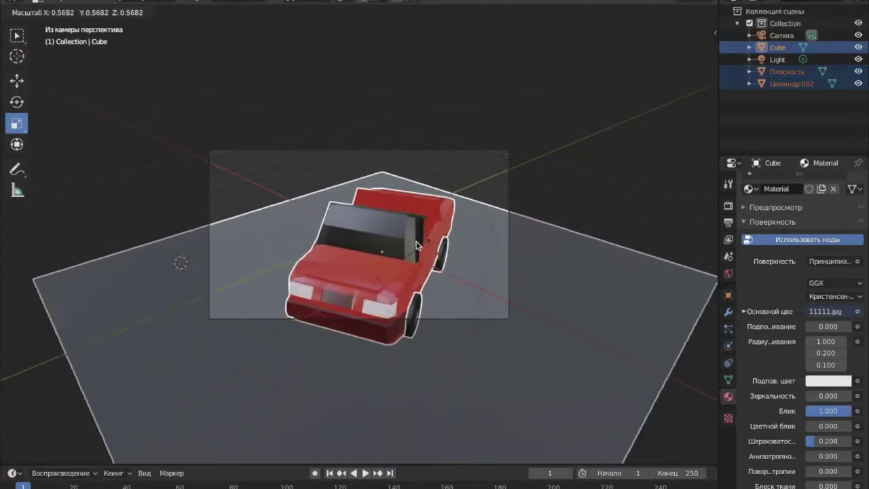
click(416, 246)
- Lift the car straight up onto the plane, reposition the light, and view through the camera
key(g)
key(z)
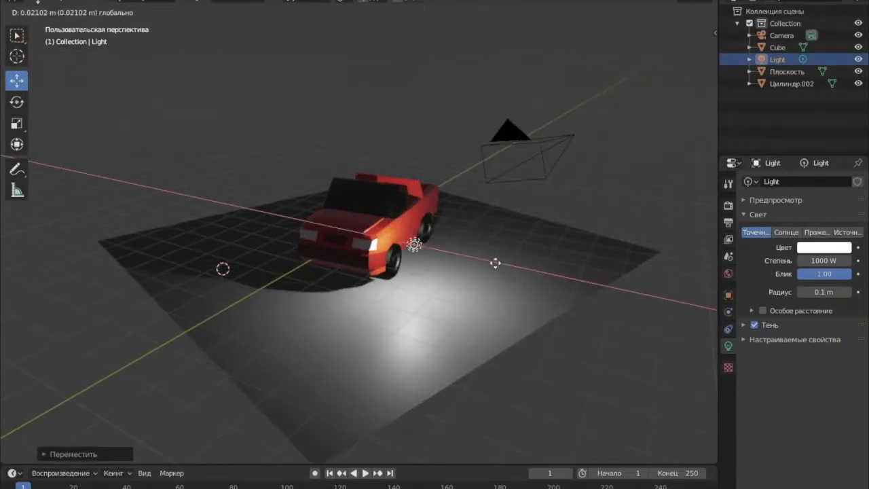
mouse_move(536, 272)
mouse_down()
mouse_move(450, 249)
mouse_move(357, 162)
mouse_up()
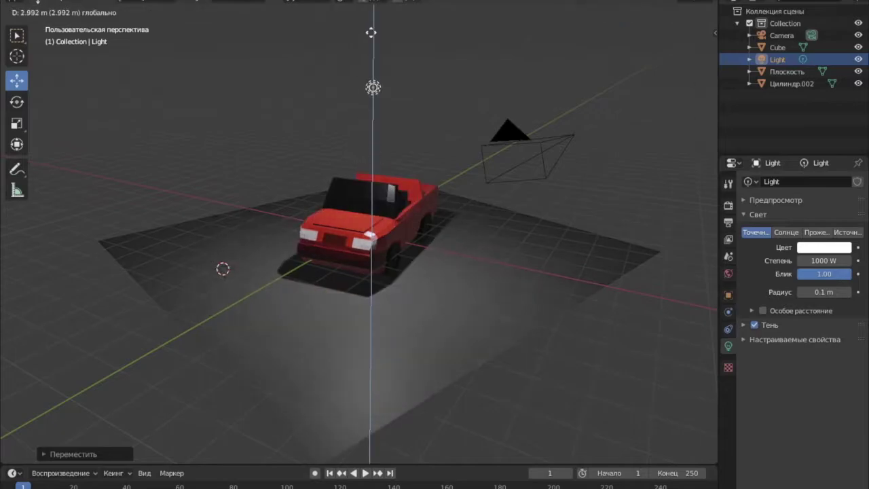
click(704, 120)
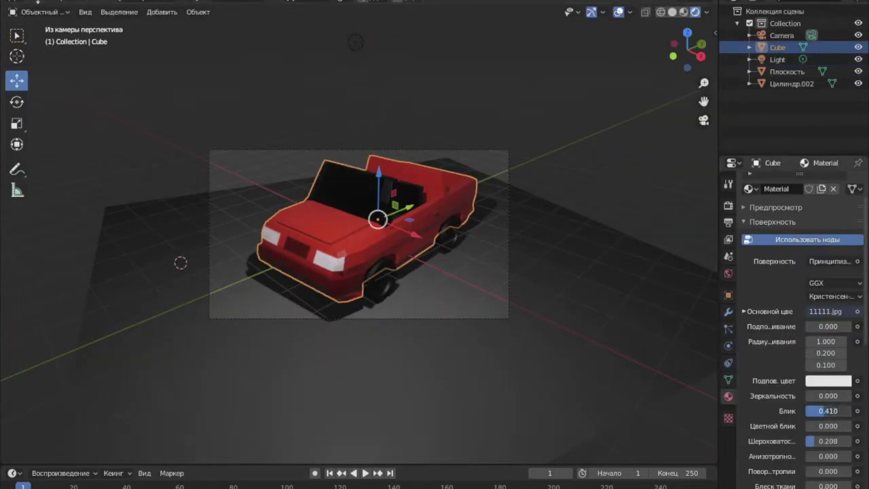